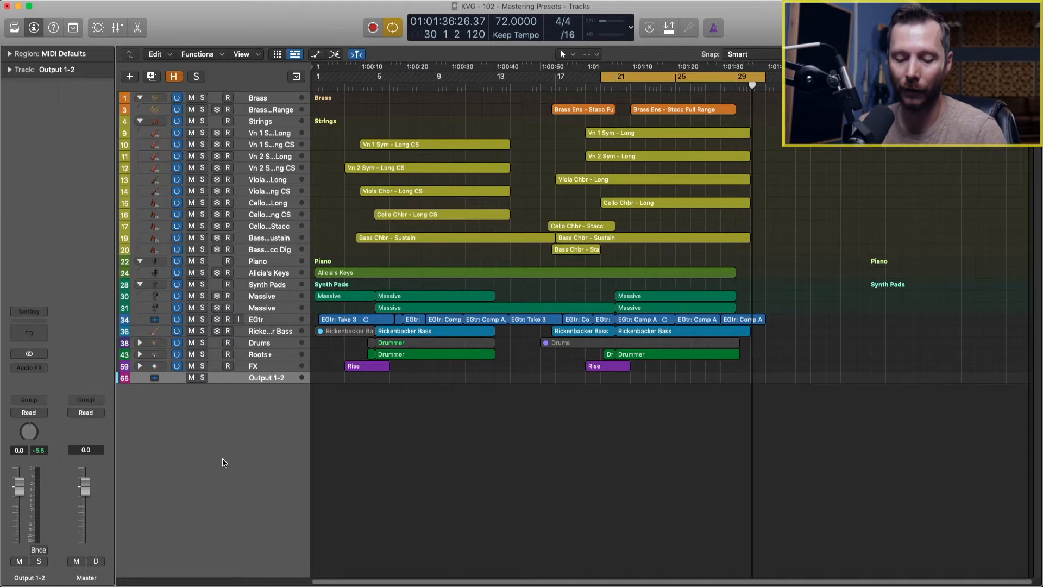
# Step: Show the Mixer, review the output routing of the Brass and Strings channels, and select the Output 1-2 channel strip
pyautogui.press('x')
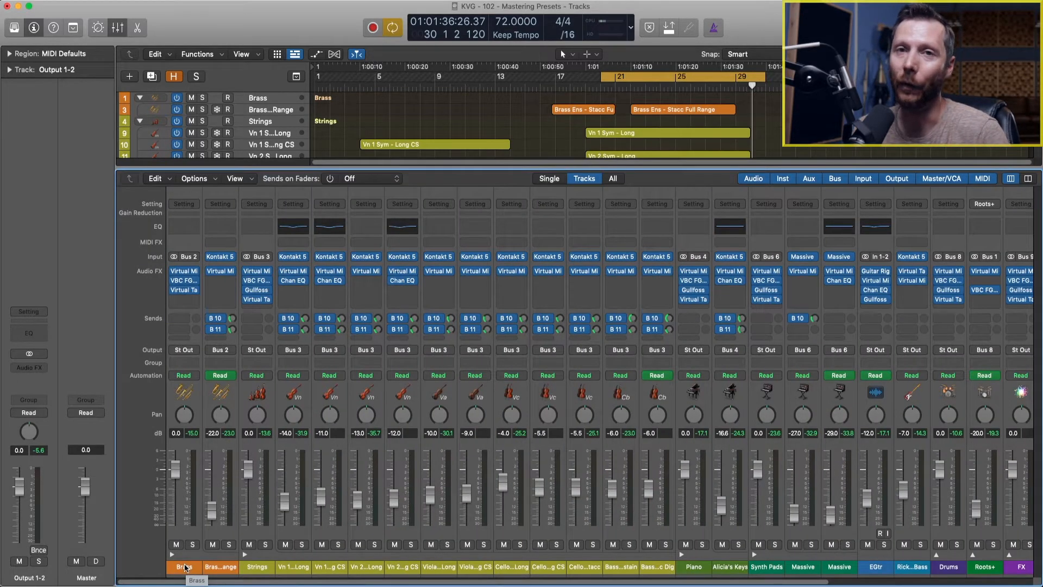
pyautogui.click(185, 567)
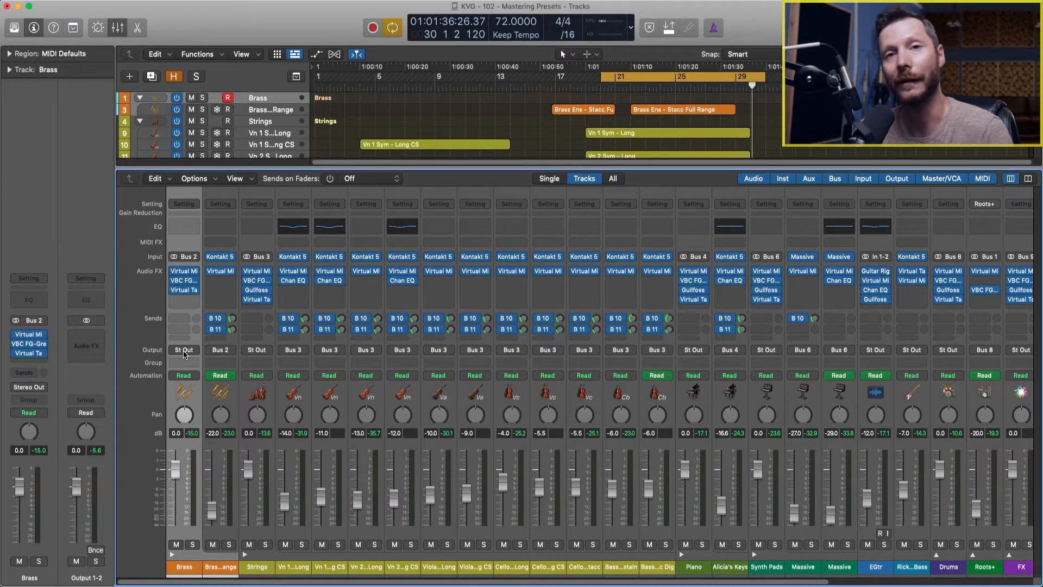
pyautogui.click(260, 357)
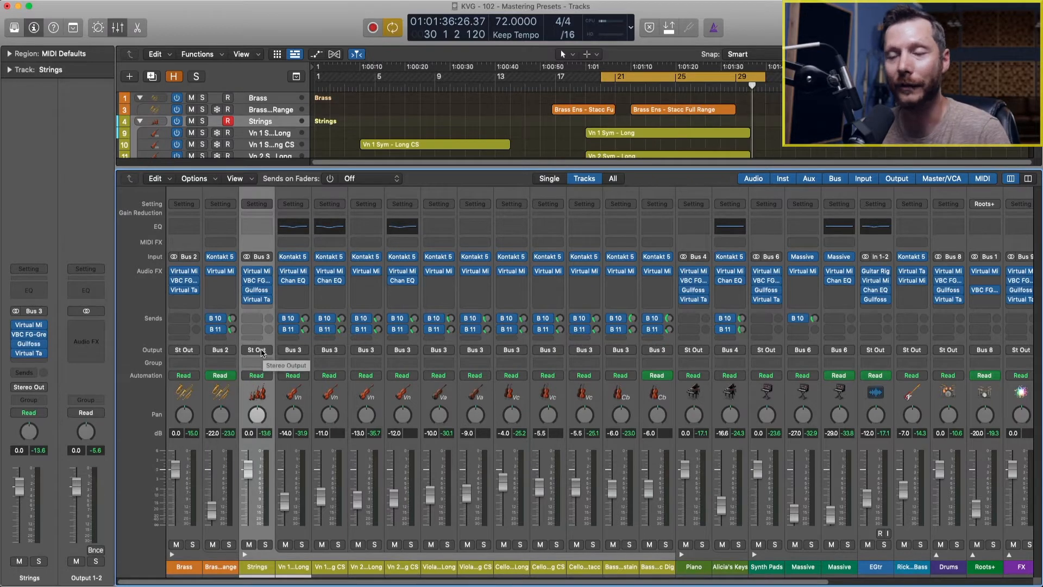
pyautogui.hscroll(5, 380, 392)
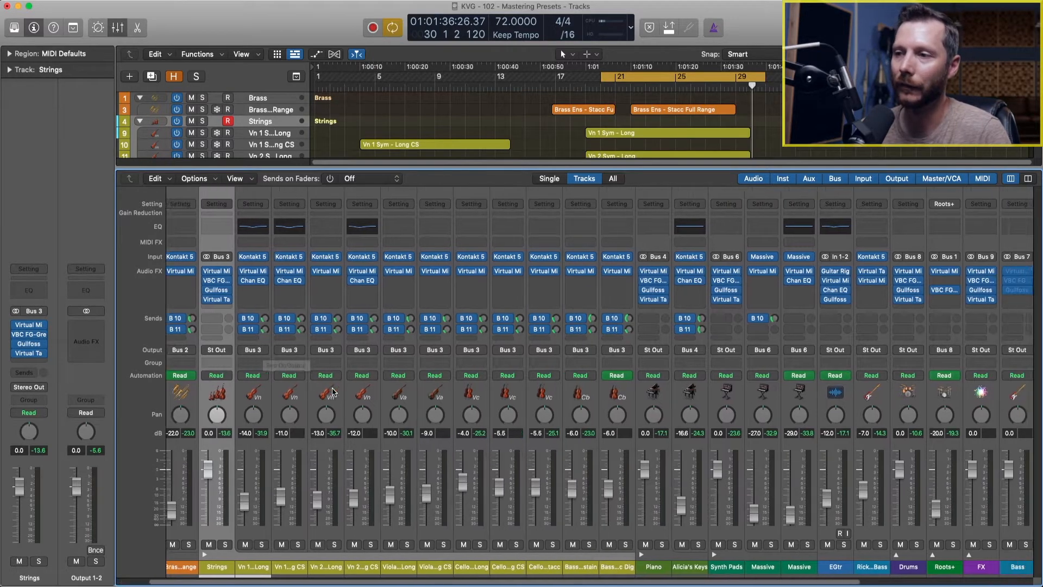
pyautogui.hscroll(3, 532, 356)
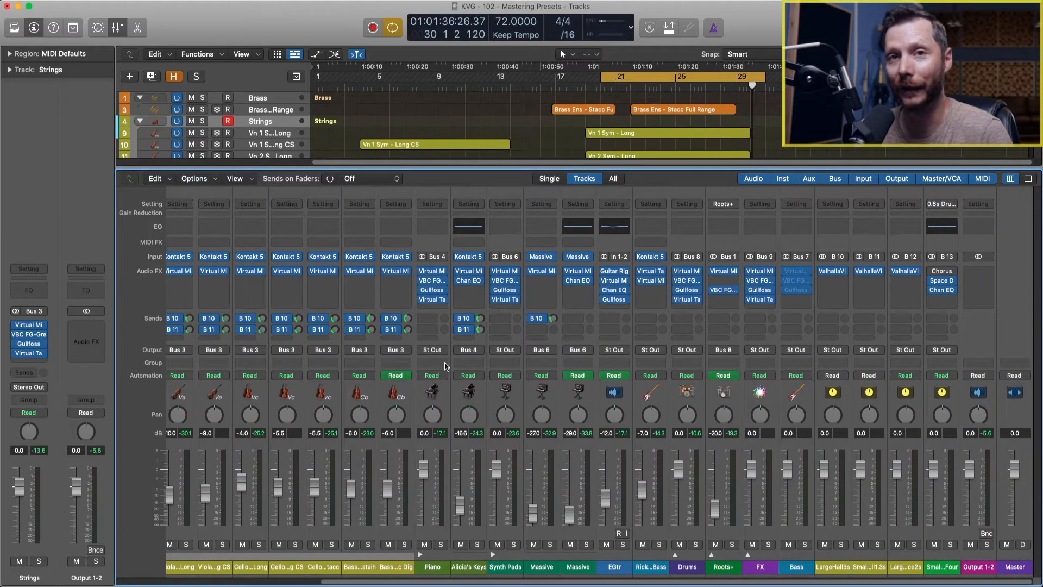
pyautogui.click(982, 569)
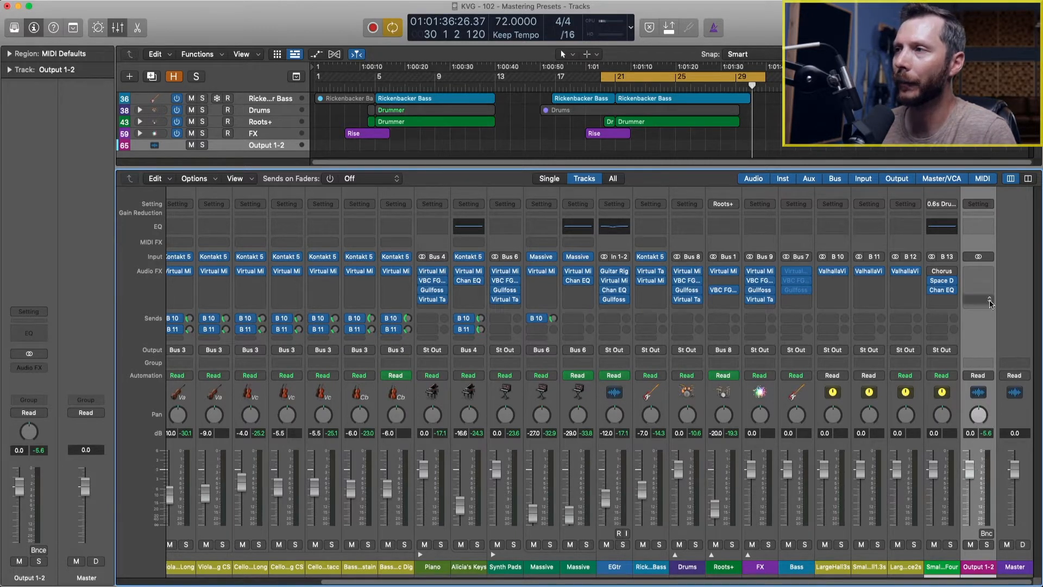
# Step: Browse the Factory and Legacy channel strip settings available for the Output 1-2 channel, including the Logic mastering and GarageBand presets
pyautogui.click(979, 204)
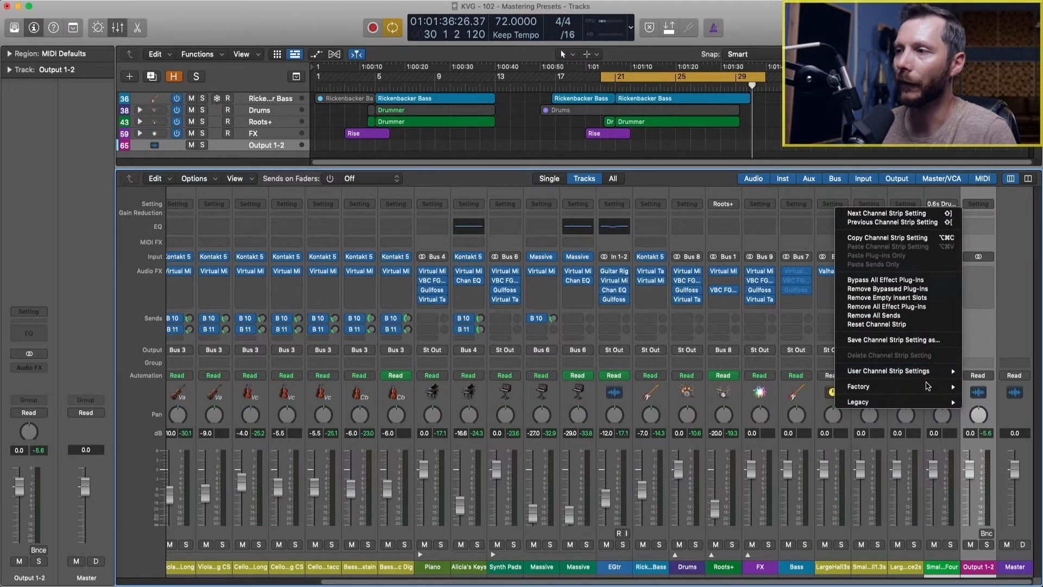
pyautogui.moveTo(929, 387)
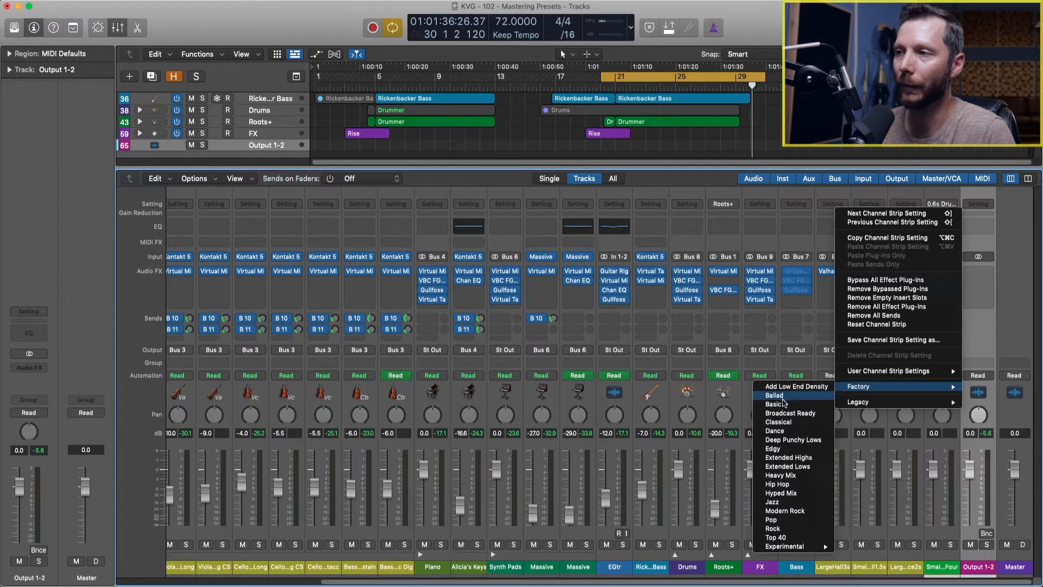
pyautogui.moveTo(858, 402)
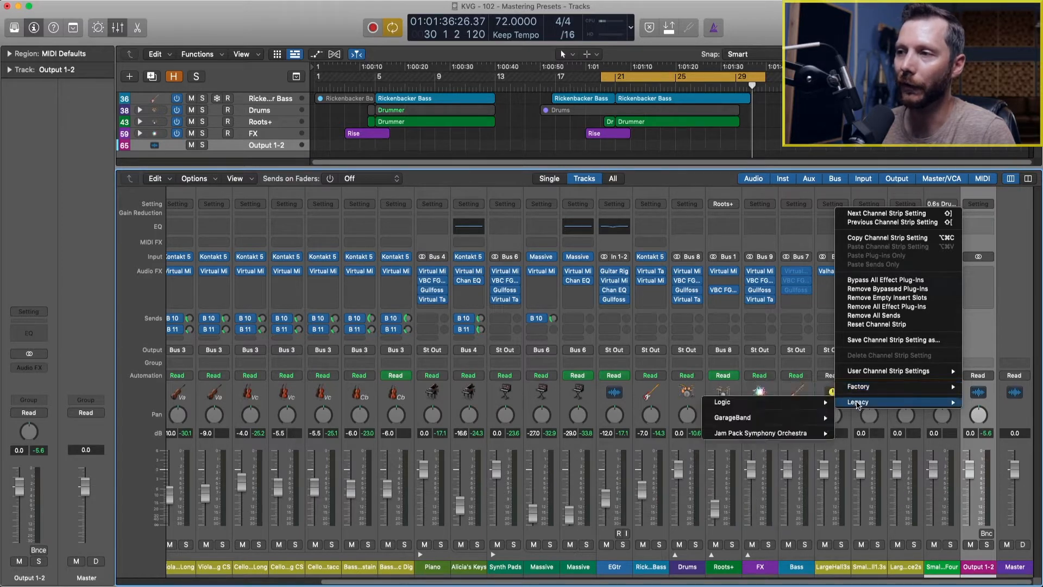
pyautogui.moveTo(791, 405)
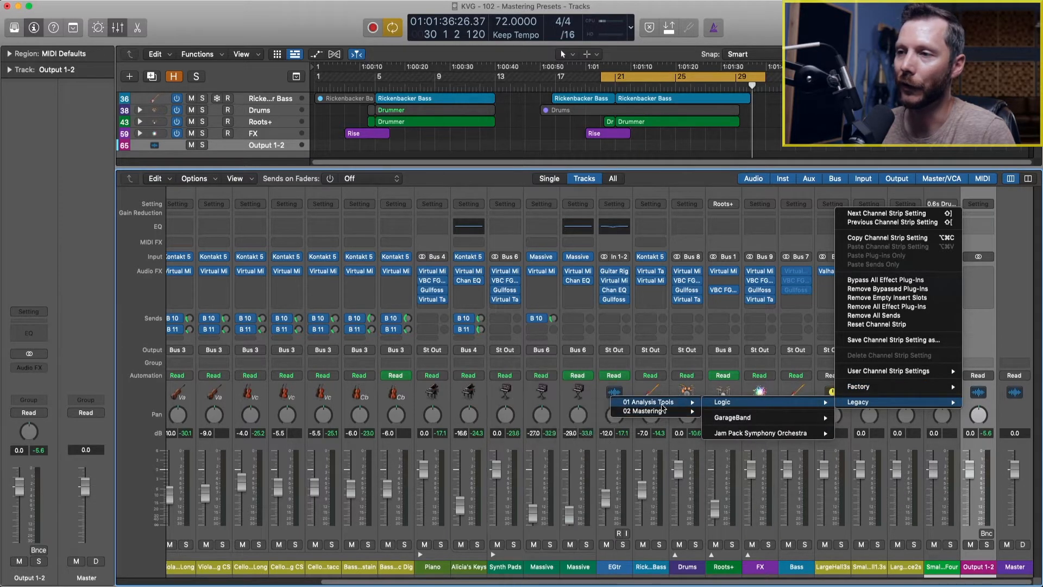
pyautogui.moveTo(650, 408)
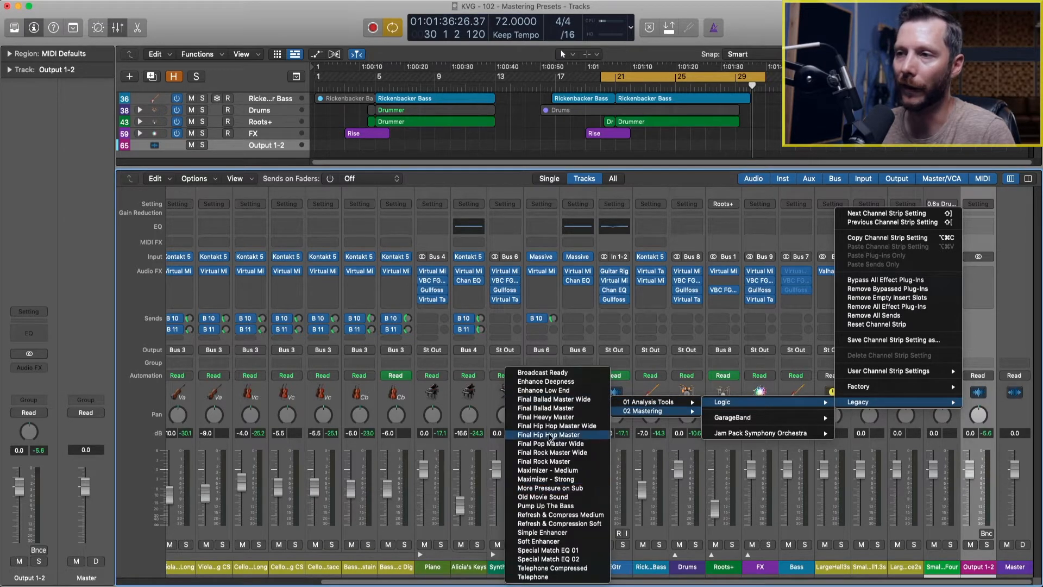
pyautogui.moveTo(723, 421)
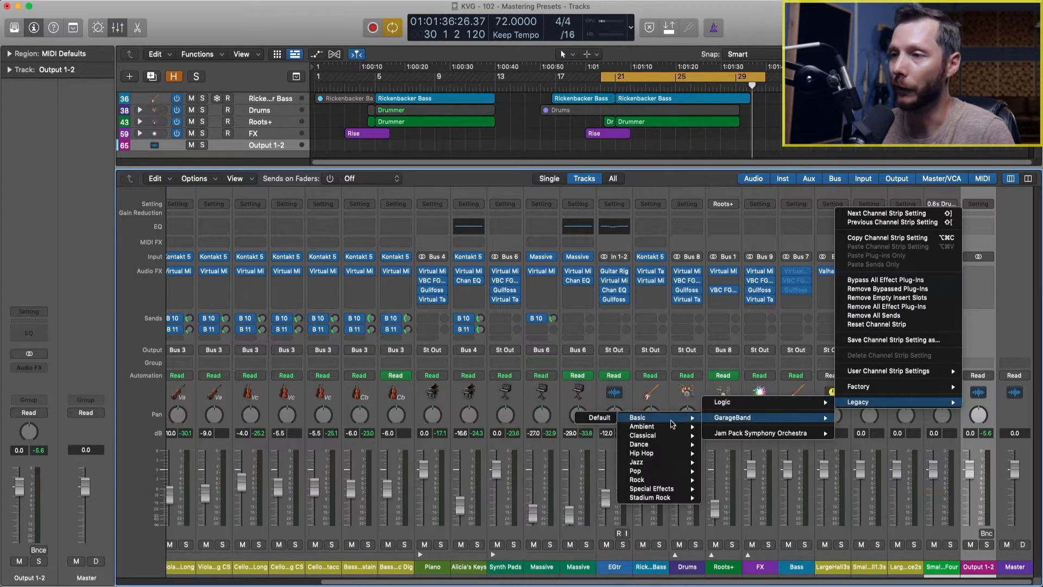
pyautogui.moveTo(672, 499)
pyautogui.click(972, 342)
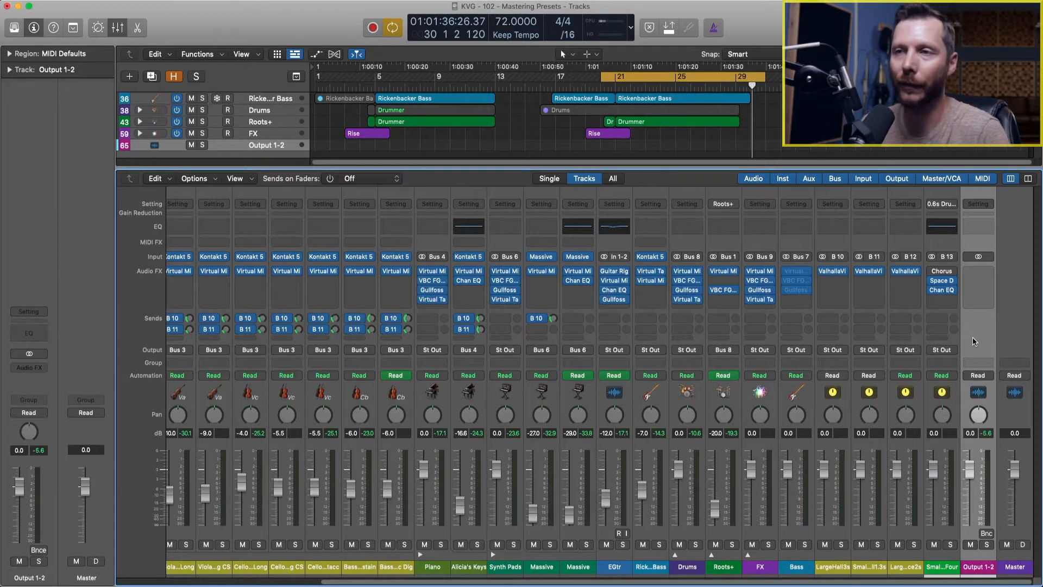
# Step: Show the Library and load the factory preset Add Low End Density on the Output 1-2 channel
pyautogui.click(15, 28)
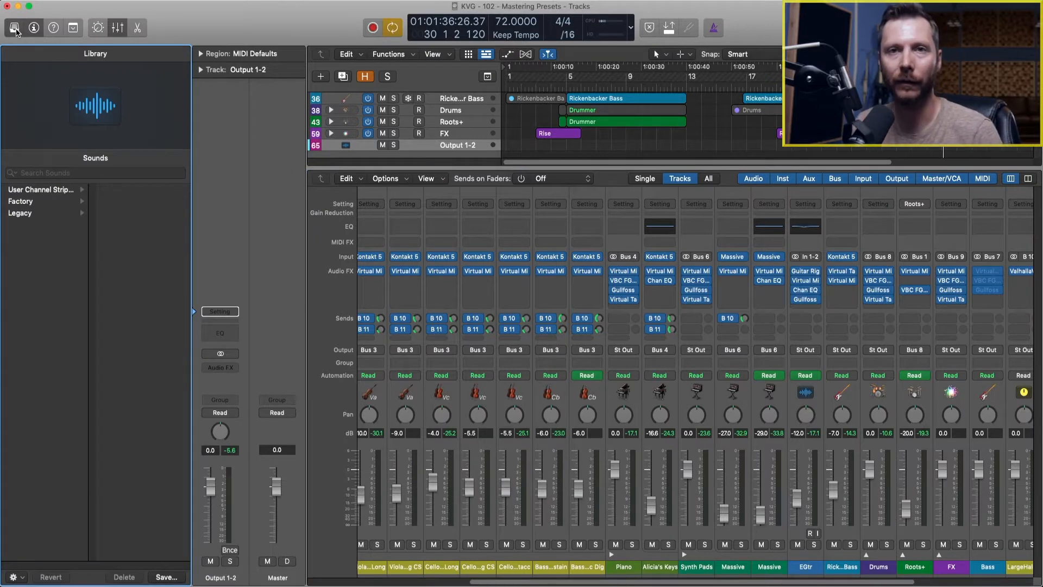
pyautogui.click(14, 28)
pyautogui.click(15, 28)
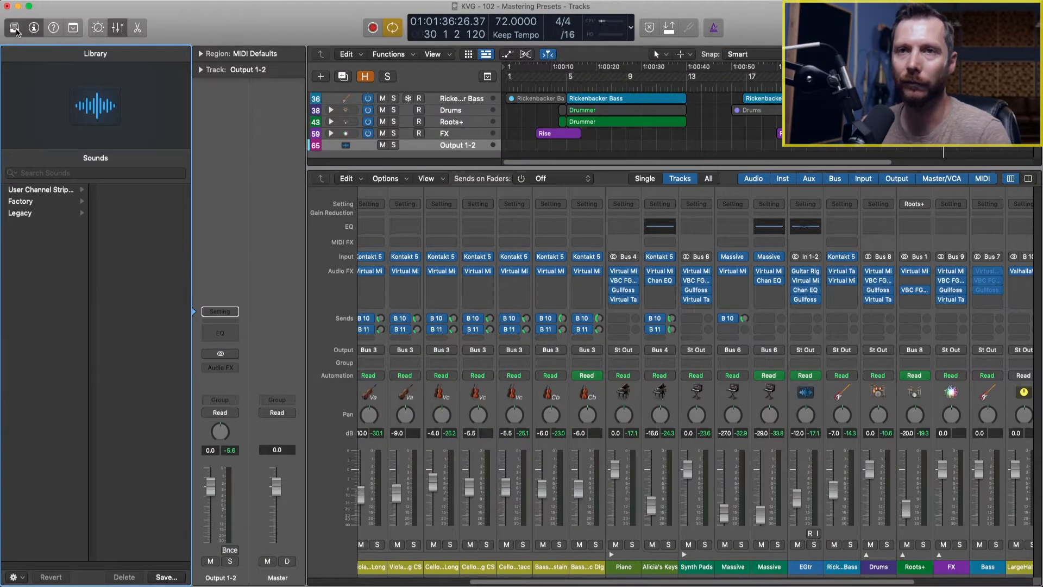
pyautogui.click(20, 205)
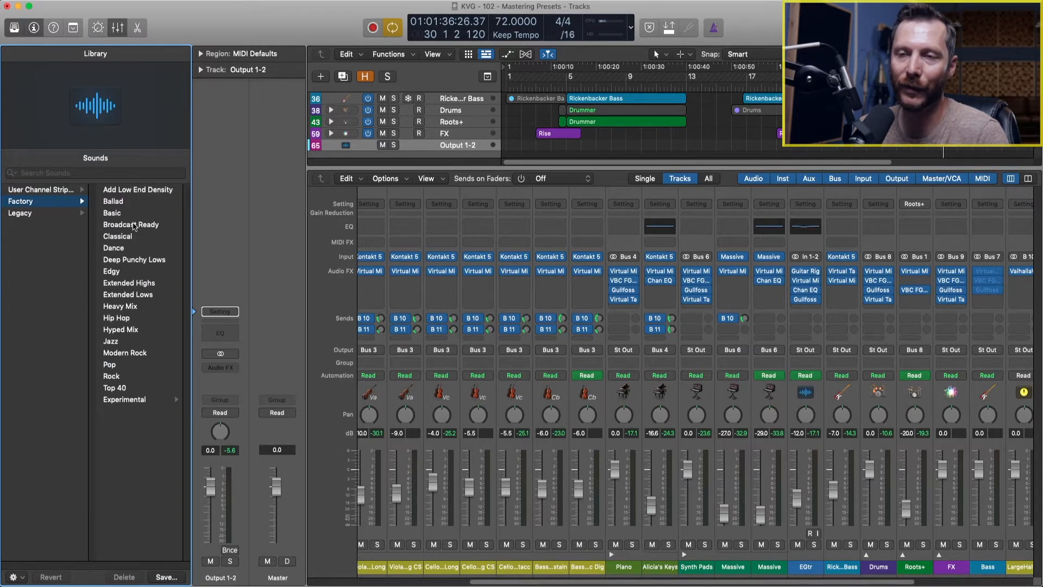
pyautogui.hscroll(5, 482, 398)
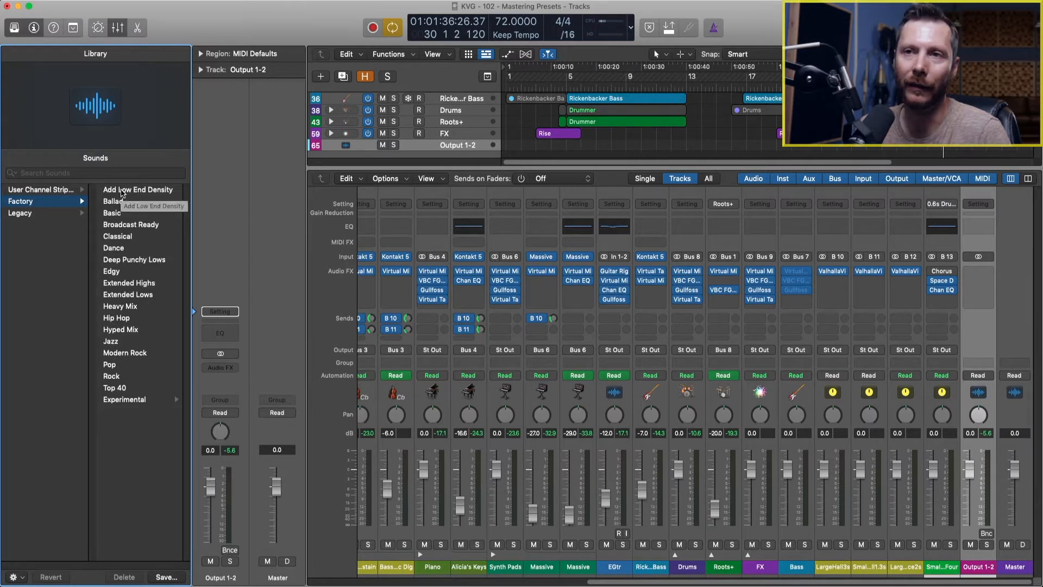
pyautogui.click(122, 191)
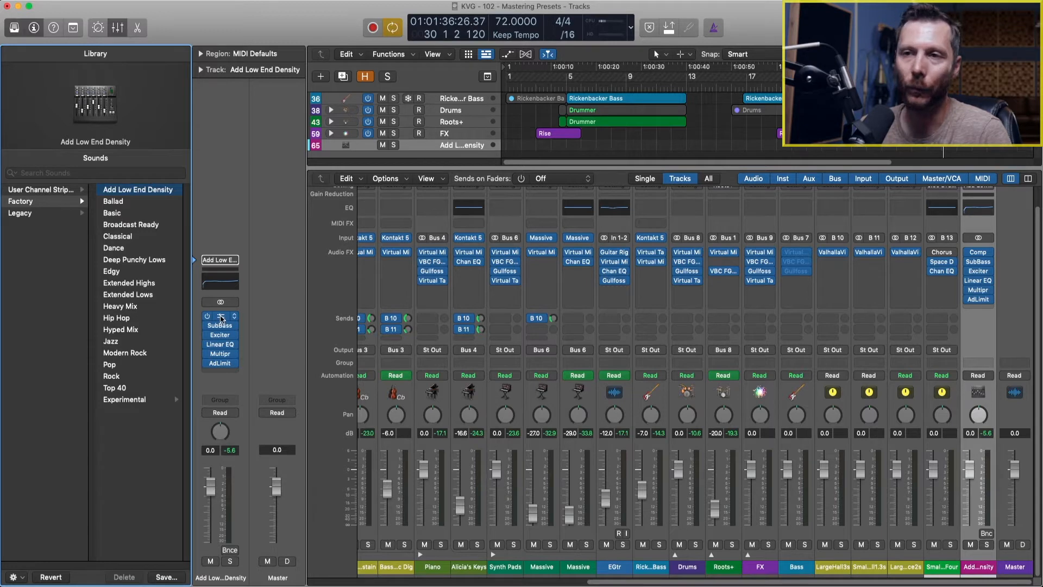
# Step: View the settings of the preset's Compressor, SubBass, Exciter, Linear Phase EQ, Multipressor and Adaptive Limiter
pyautogui.click(221, 318)
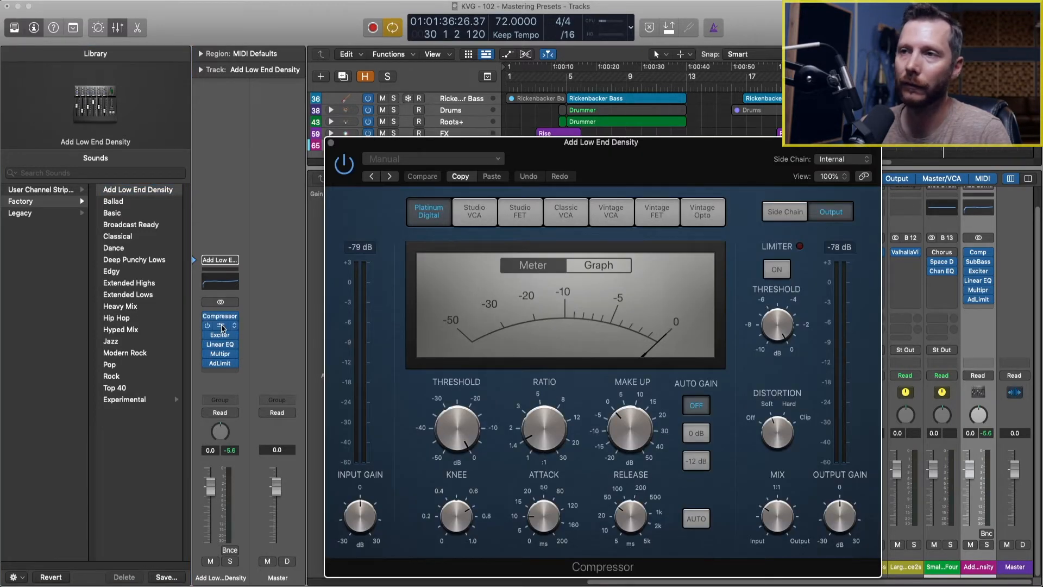
pyautogui.click(222, 326)
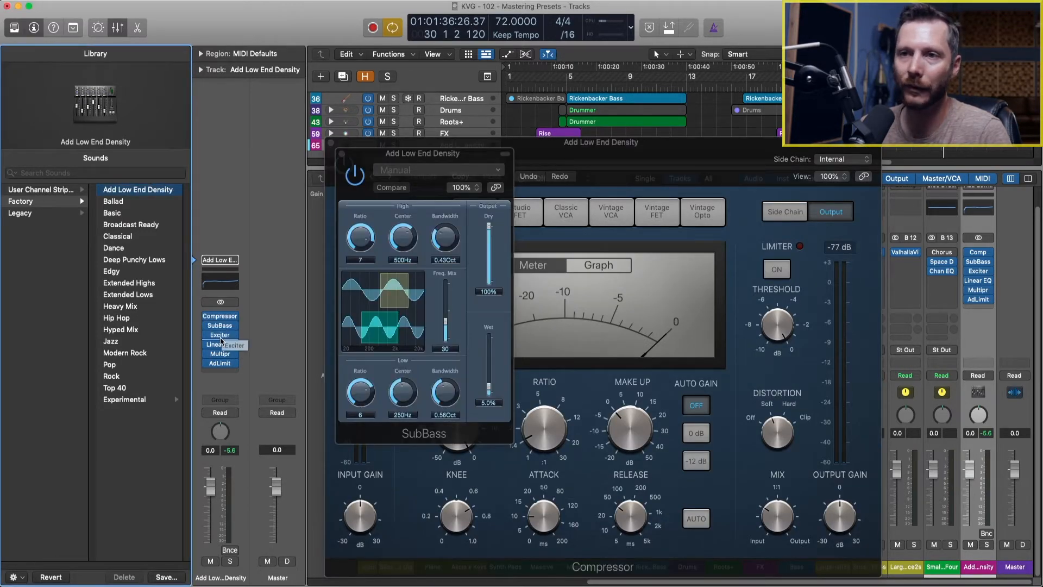
pyautogui.click(221, 335)
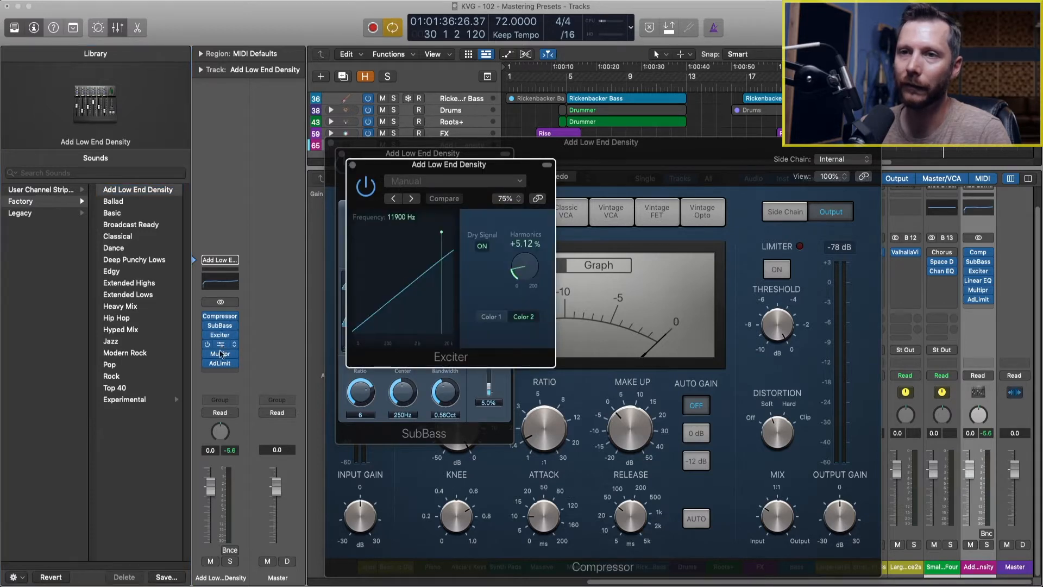
pyautogui.click(221, 345)
pyautogui.click(221, 354)
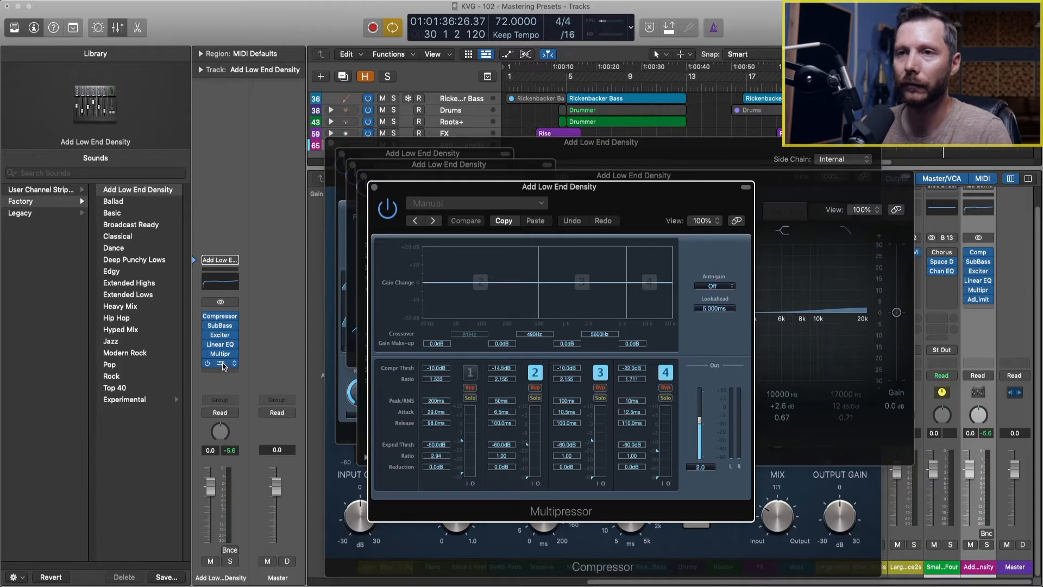
pyautogui.click(224, 365)
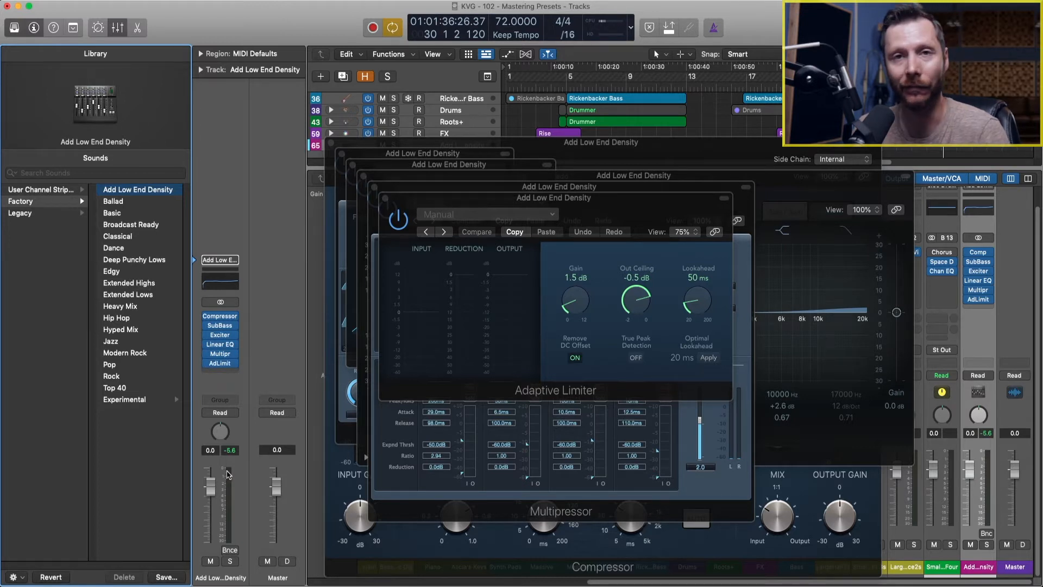
# Step: Play the song and audition the factory presets Ballad, Basic, Broadcast Ready, Classical and Dance on the stereo output
pyautogui.press('space')
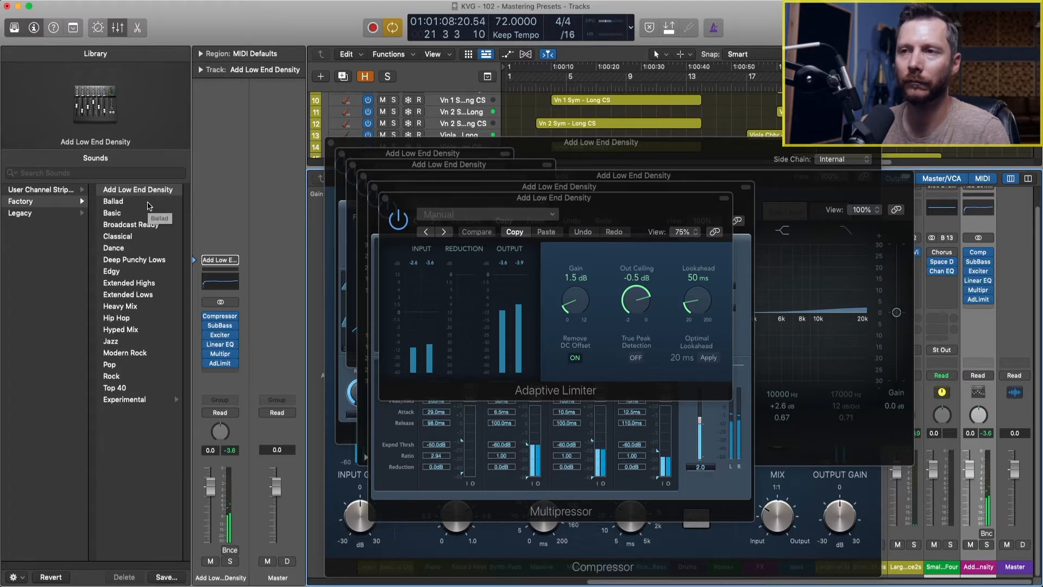
pyautogui.click(149, 202)
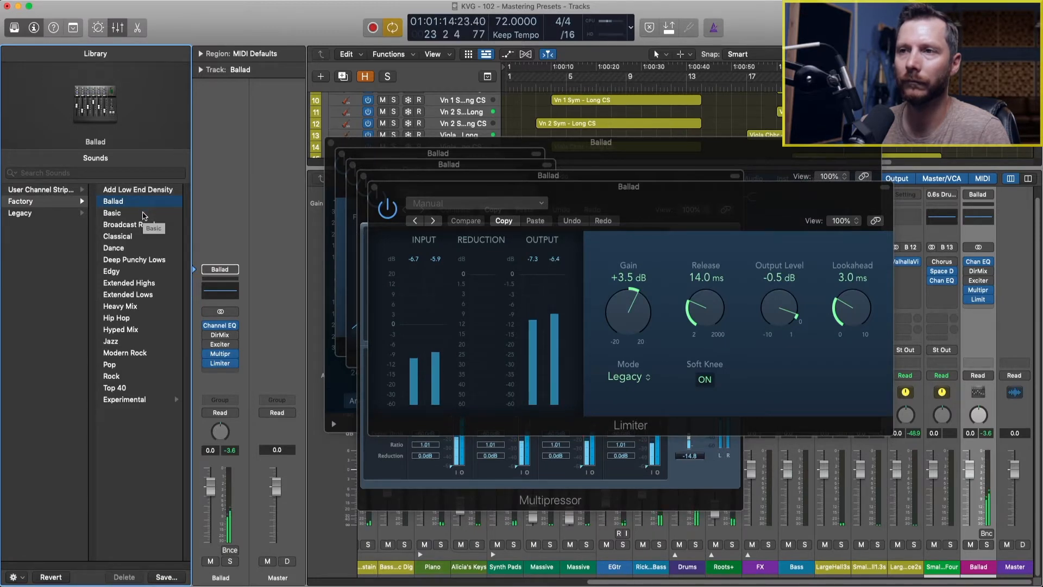
pyautogui.click(144, 215)
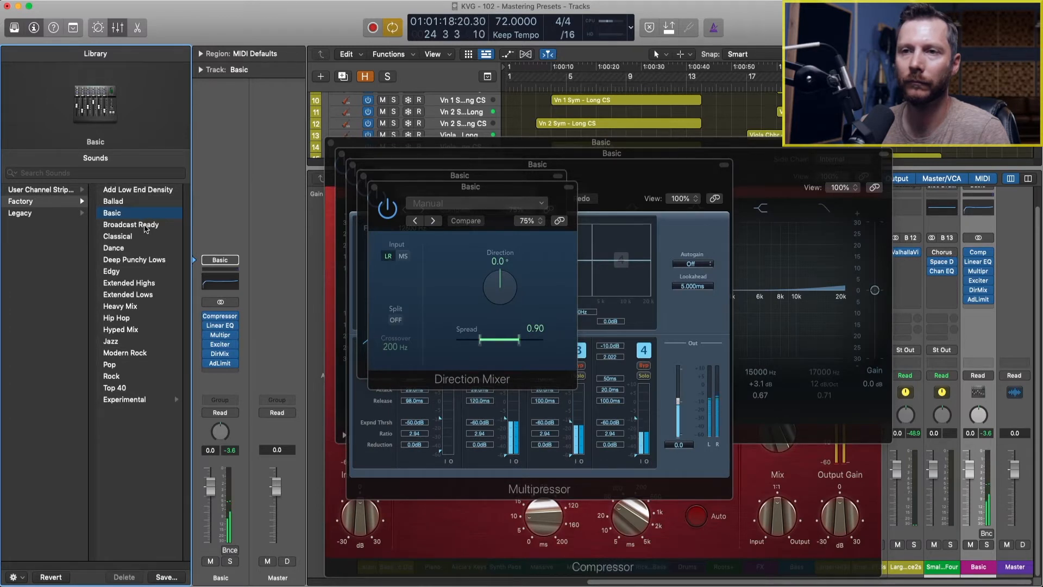
pyautogui.click(145, 226)
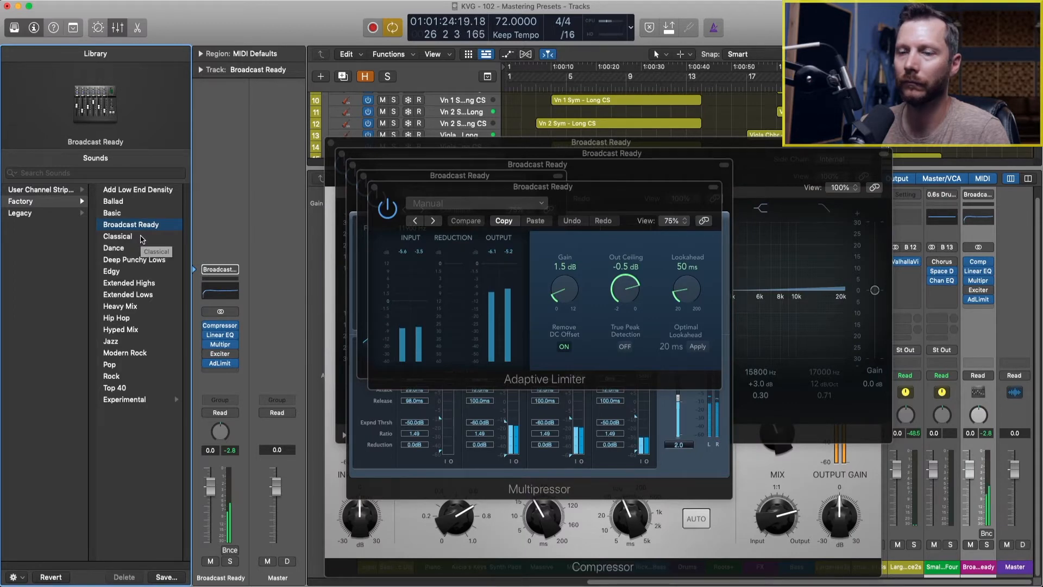
pyautogui.click(142, 238)
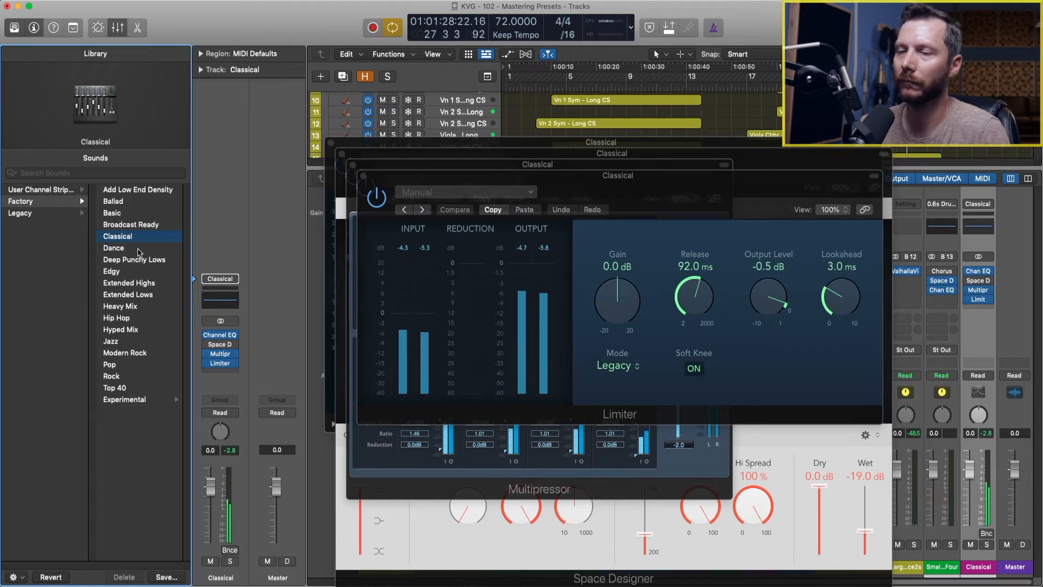
pyautogui.click(140, 249)
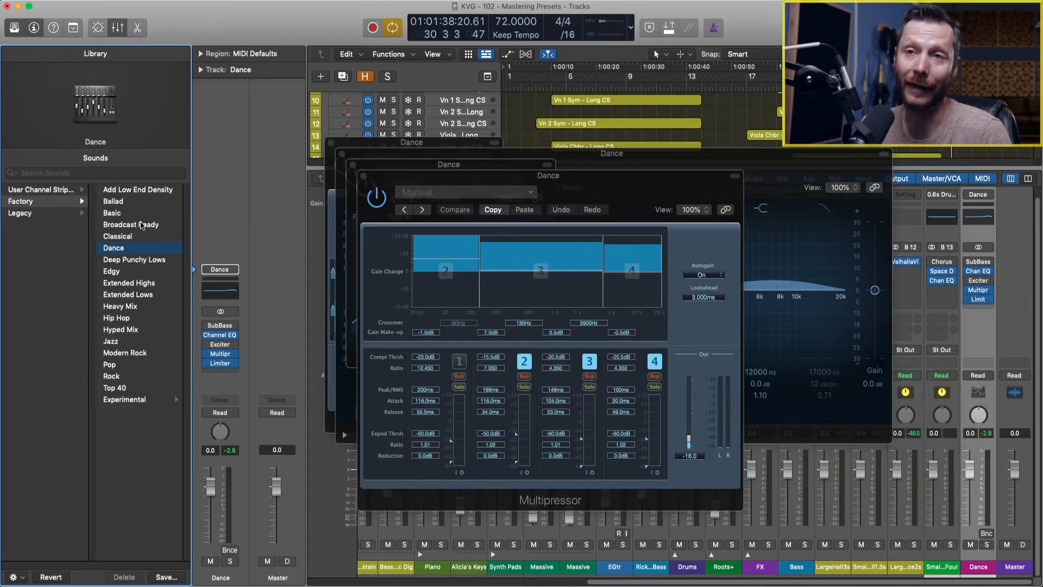
# Step: Load the Broadcast Ready factory preset on the stereo output and close all open plug-in windows
pyautogui.click(141, 226)
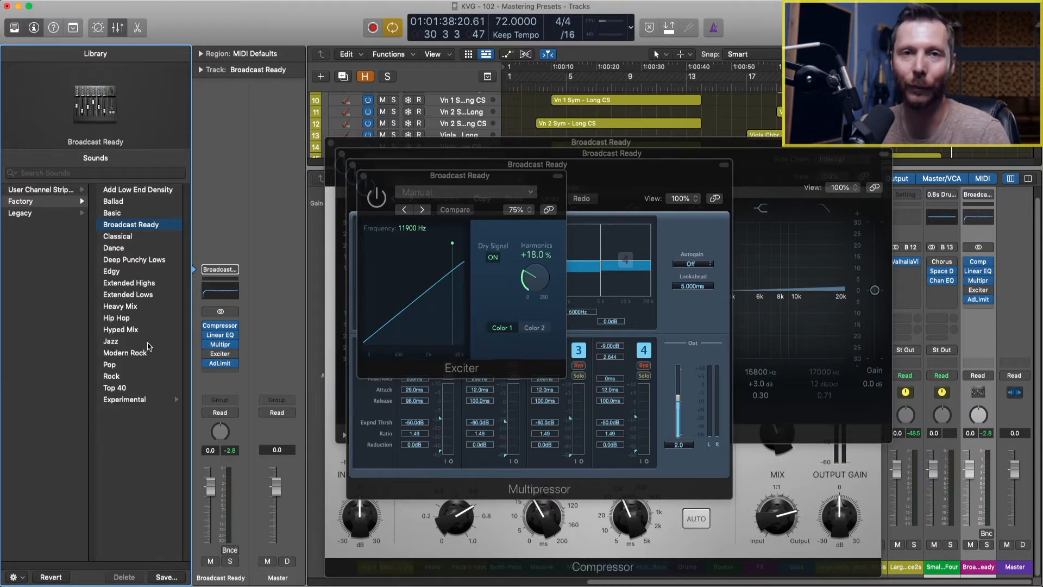
pyautogui.moveTo(234, 367)
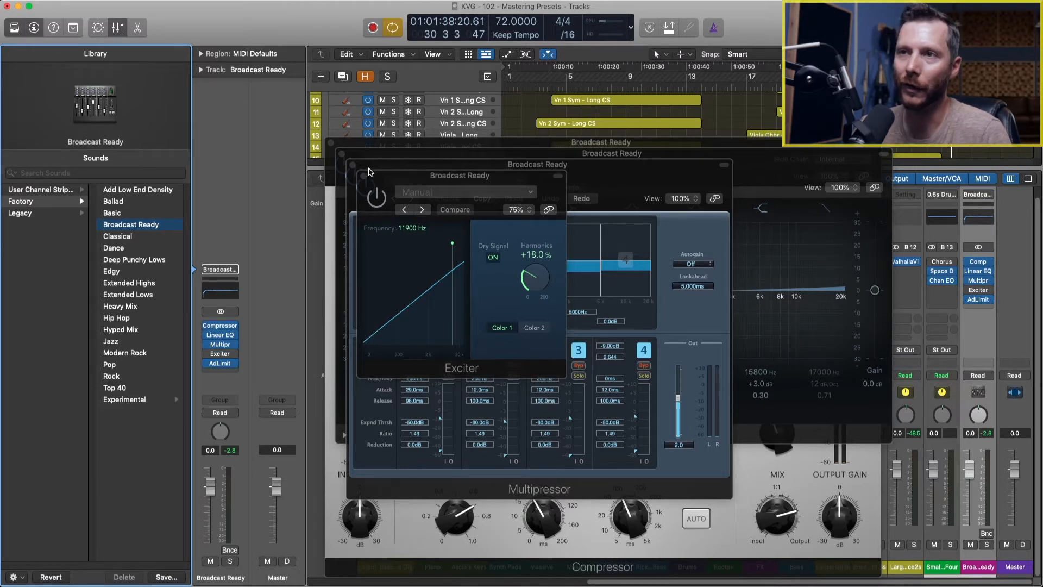
pyautogui.click(364, 176)
pyautogui.click(352, 164)
pyautogui.click(341, 154)
pyautogui.click(331, 142)
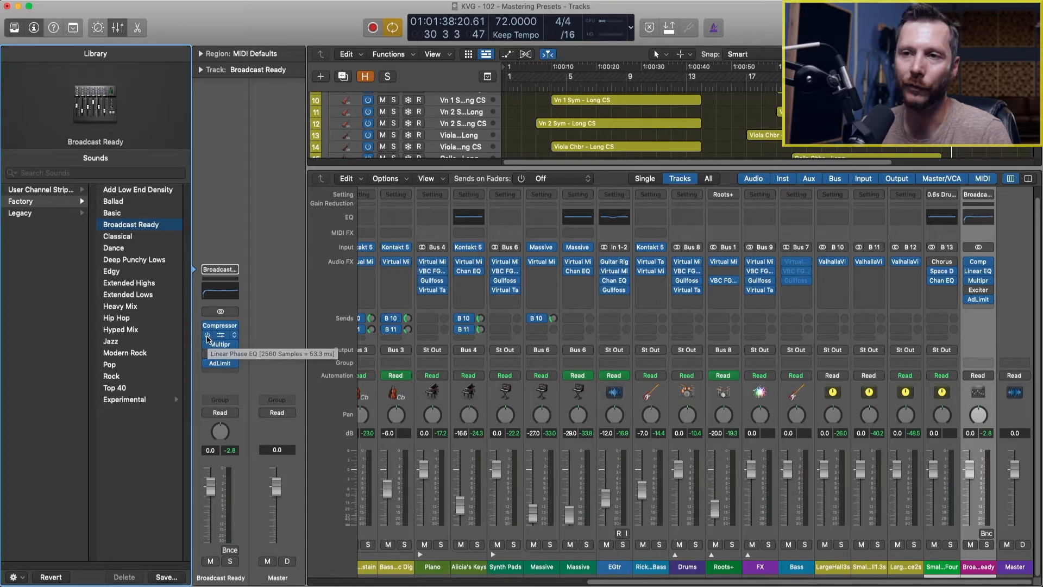
# Step: Bypass the Linear Phase EQ, Multipressor, Exciter and Adaptive Limiter, and open the Compressor of the Broadcast Ready preset
pyautogui.click(208, 335)
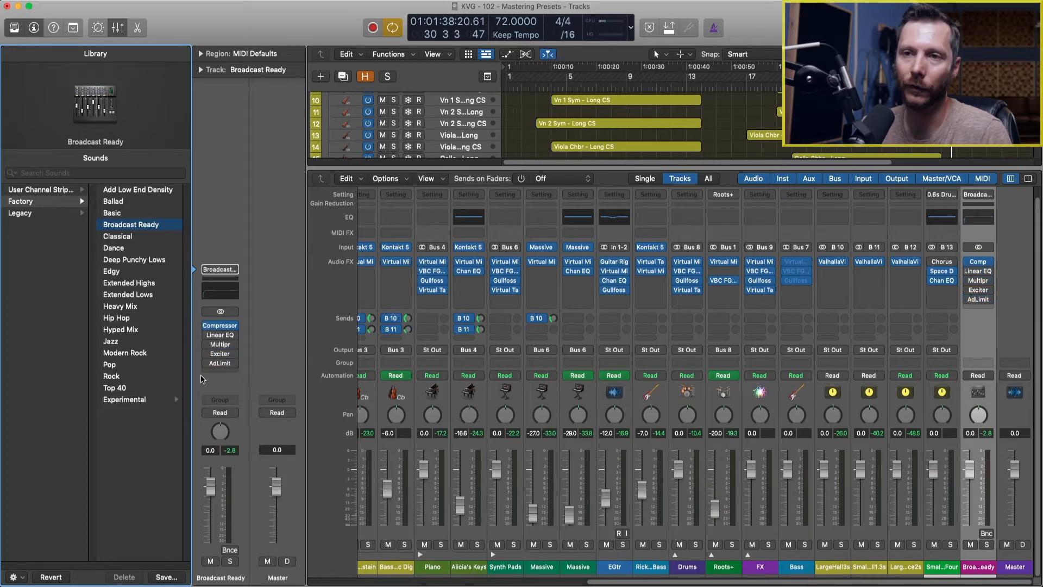
pyautogui.click(220, 326)
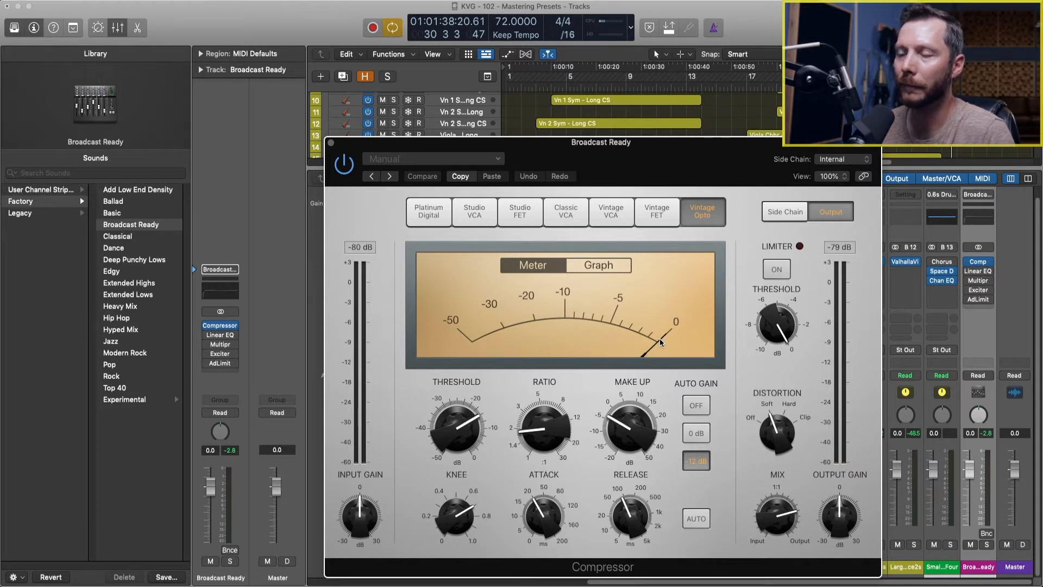
pyautogui.moveTo(465, 428)
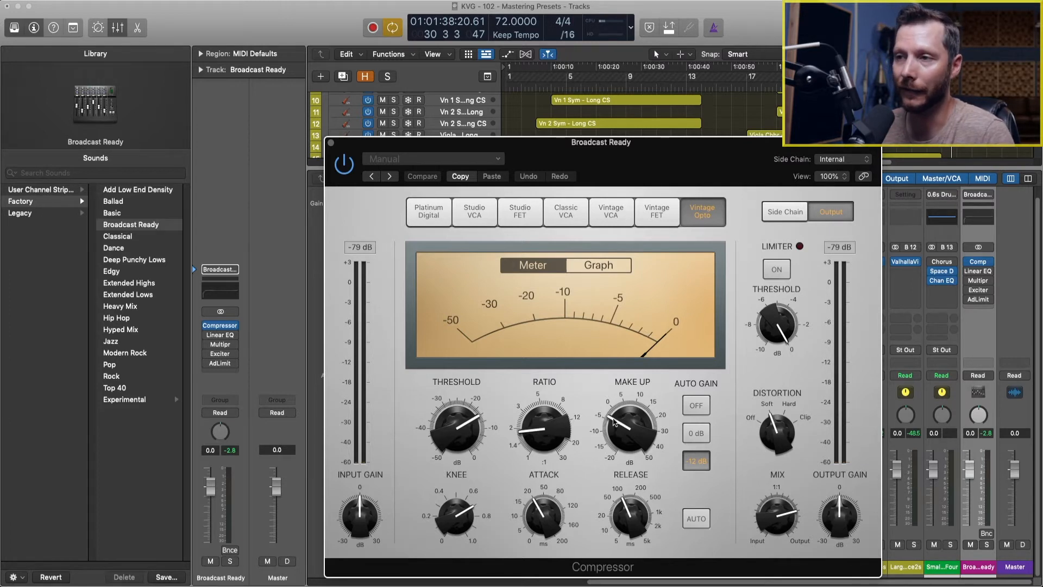
# Step: Turn off the Compressor's Auto Gain, raise its make-up gain slightly and lower its threshold while the song plays
pyautogui.moveTo(627, 438)
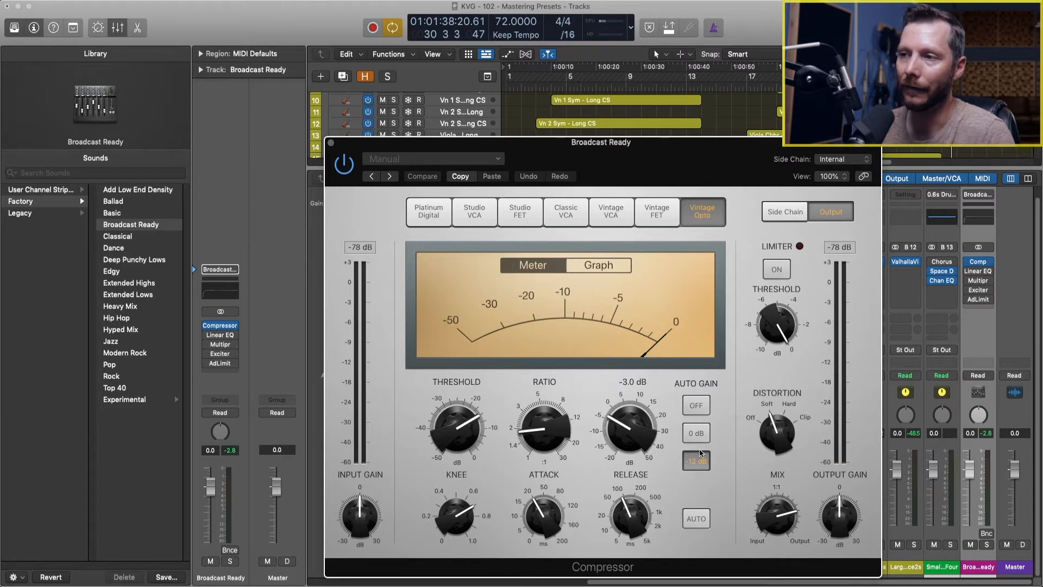
pyautogui.click(699, 405)
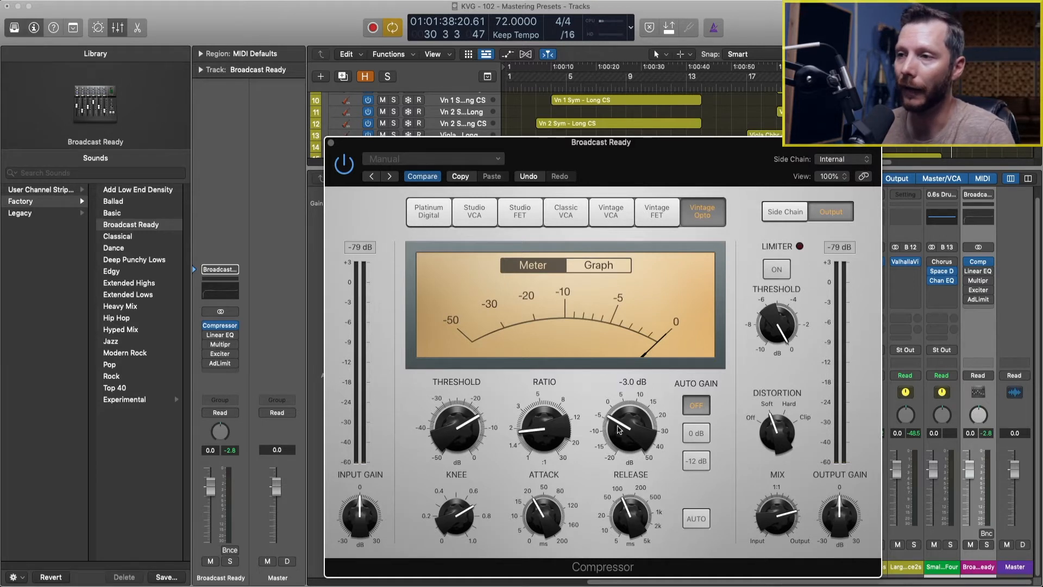
pyautogui.moveTo(617, 426); pyautogui.dragTo(618, 419)
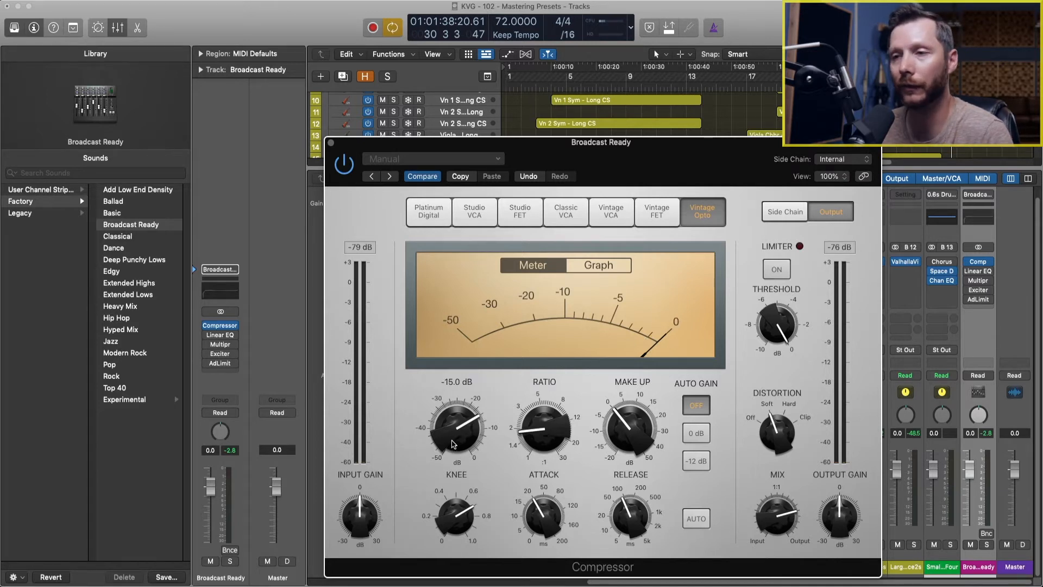
pyautogui.press('space')
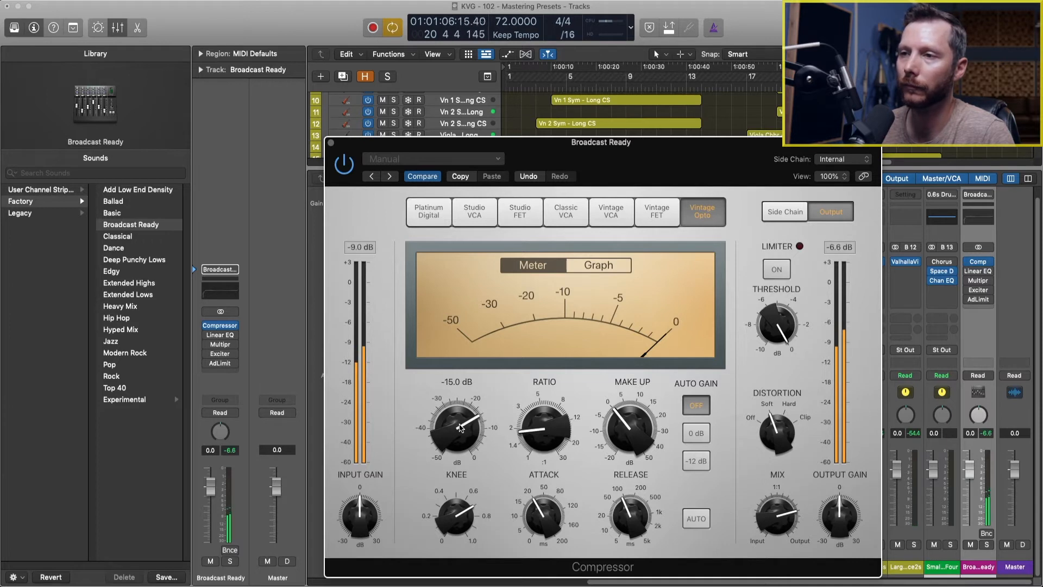
pyautogui.moveTo(459, 424)
pyautogui.mouseDown()
pyautogui.moveTo(456, 458)
pyautogui.moveTo(451, 435)
pyautogui.mouseUp()
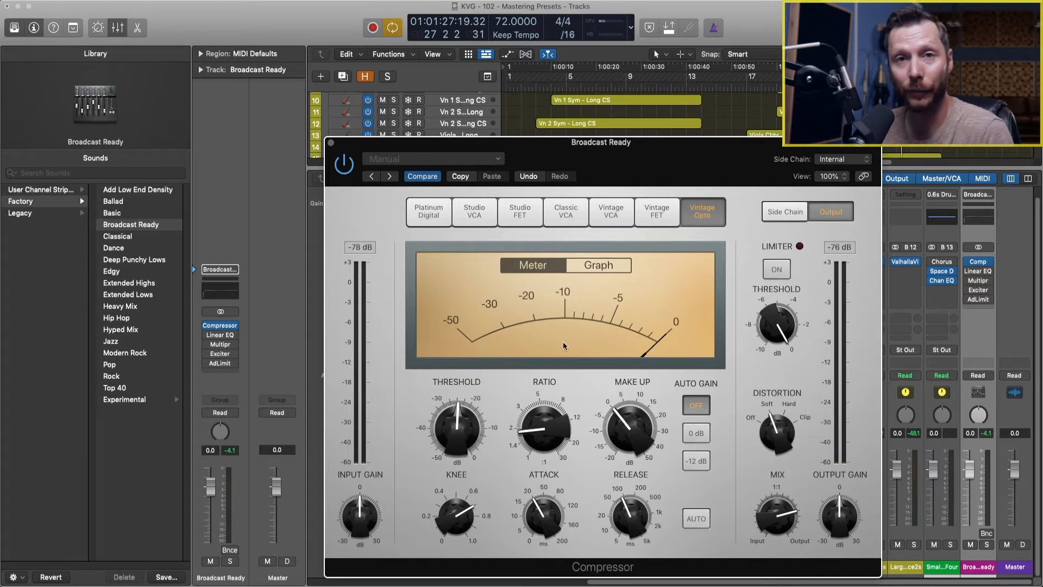
# Step: Open and enable the Linear Phase EQ, play the song and compare it active and bypassed, leaving it on
pyautogui.click(220, 338)
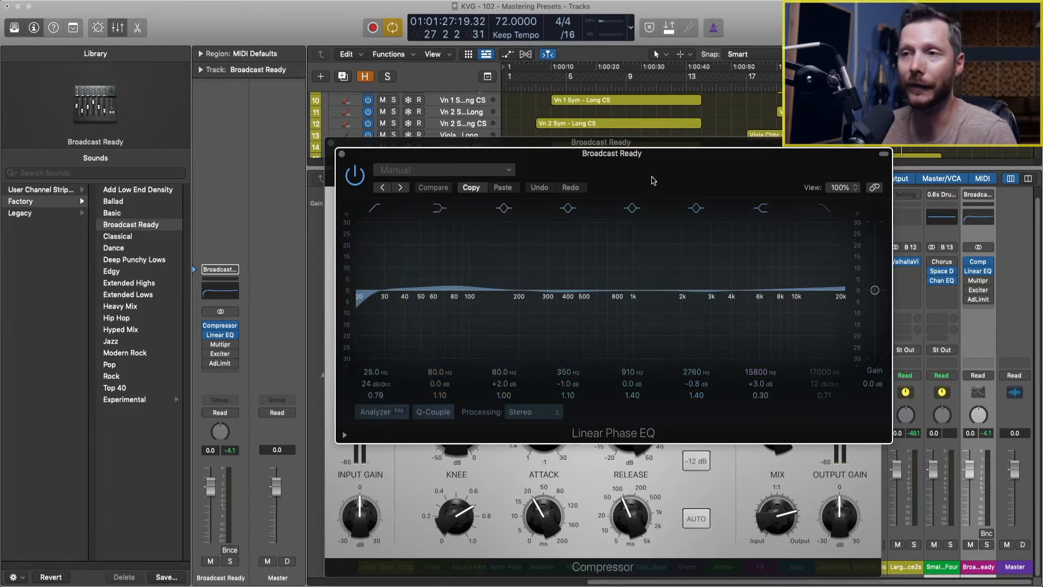
pyautogui.press('space')
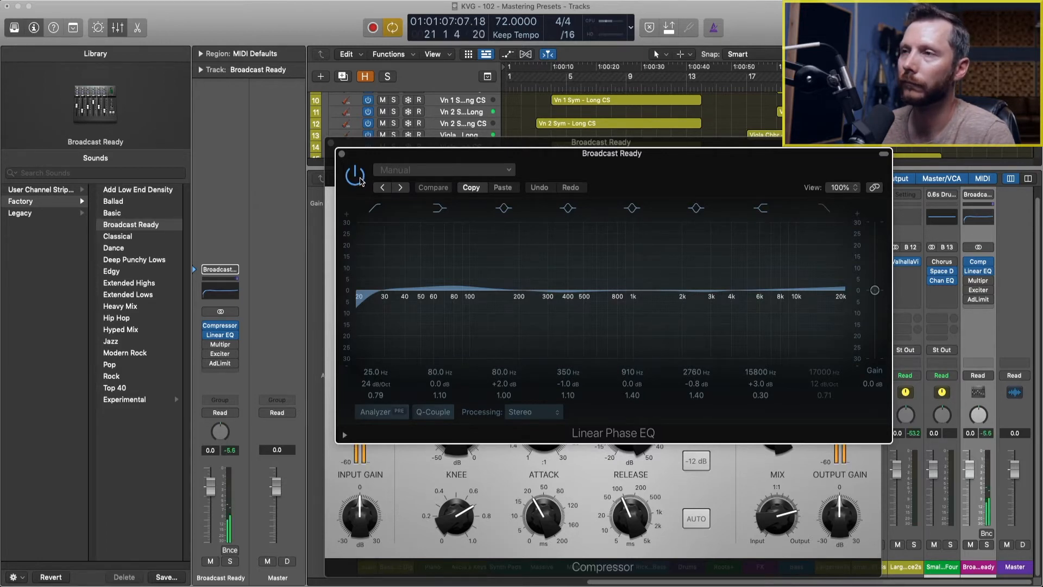
pyautogui.click(356, 177)
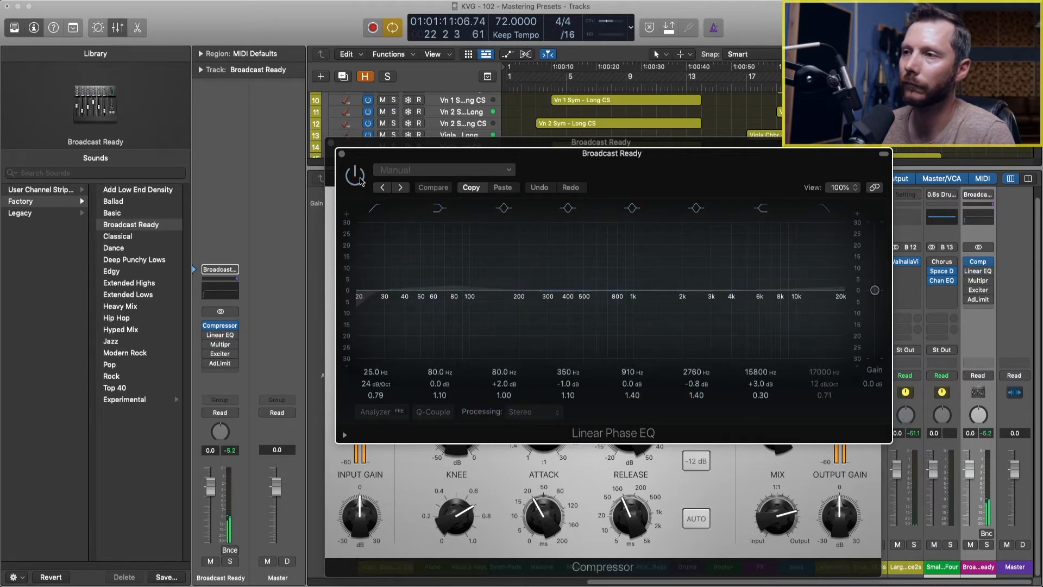
pyautogui.click(356, 176)
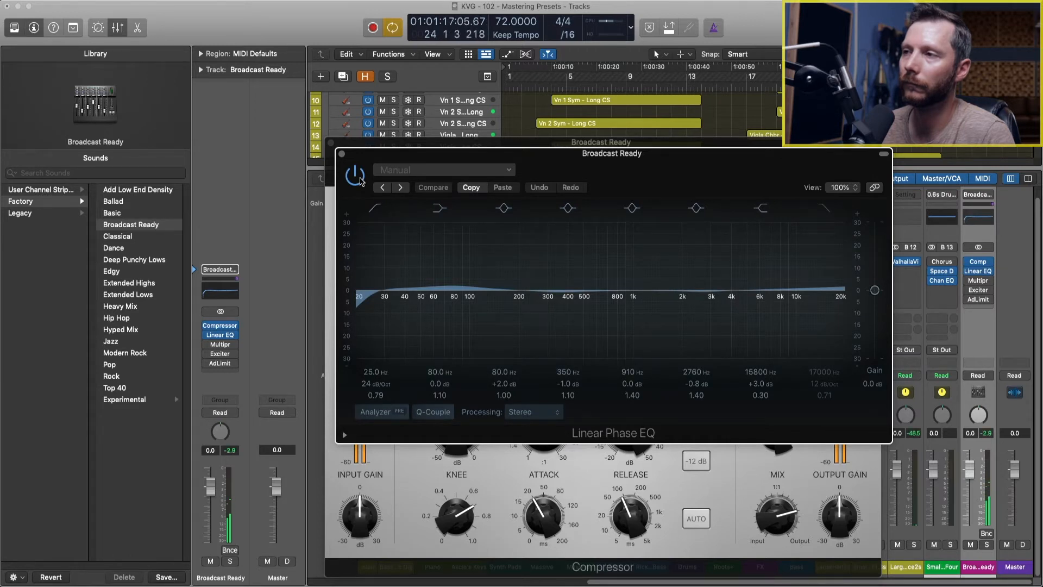
pyautogui.click(359, 179)
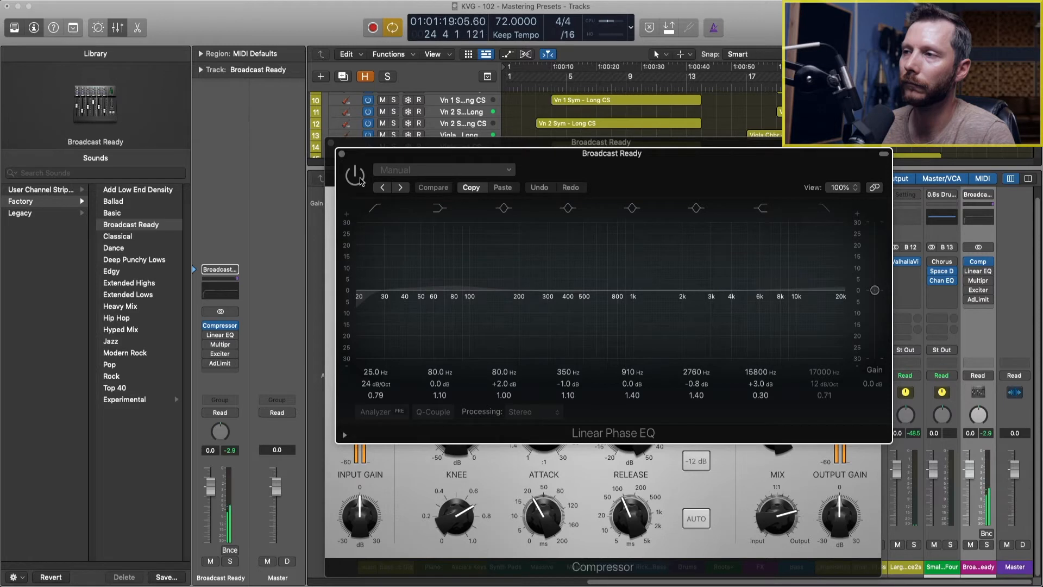
pyautogui.click(356, 177)
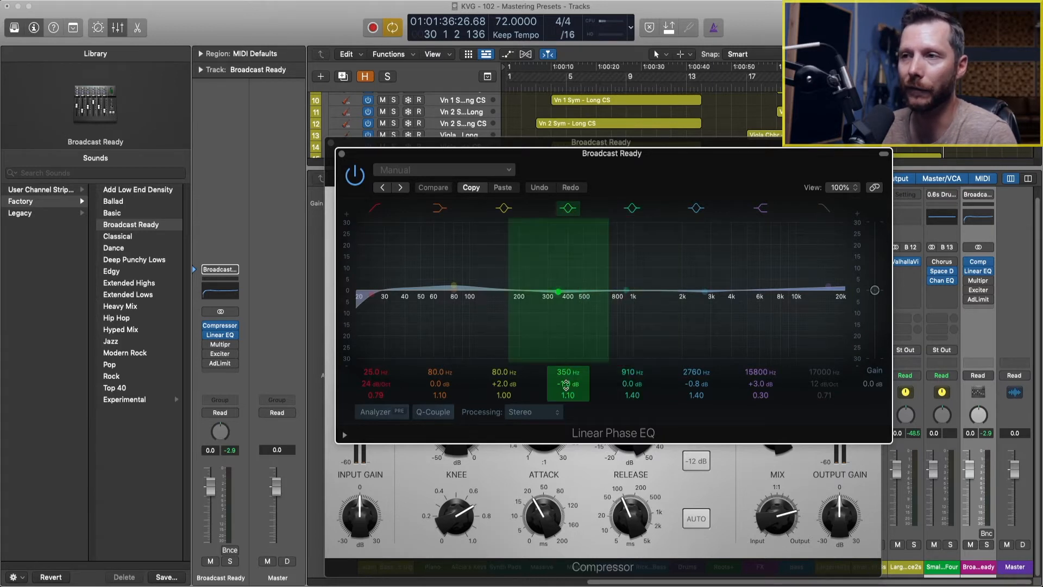
# Step: Try a different gain on the Linear Phase EQ's 350 Hz band and compare it with the preset's original setting
pyautogui.moveTo(567, 383)
pyautogui.mouseDown()
pyautogui.moveTo(566, 338)
pyautogui.moveTo(567, 372)
pyautogui.mouseUp()
pyautogui.click(433, 188)
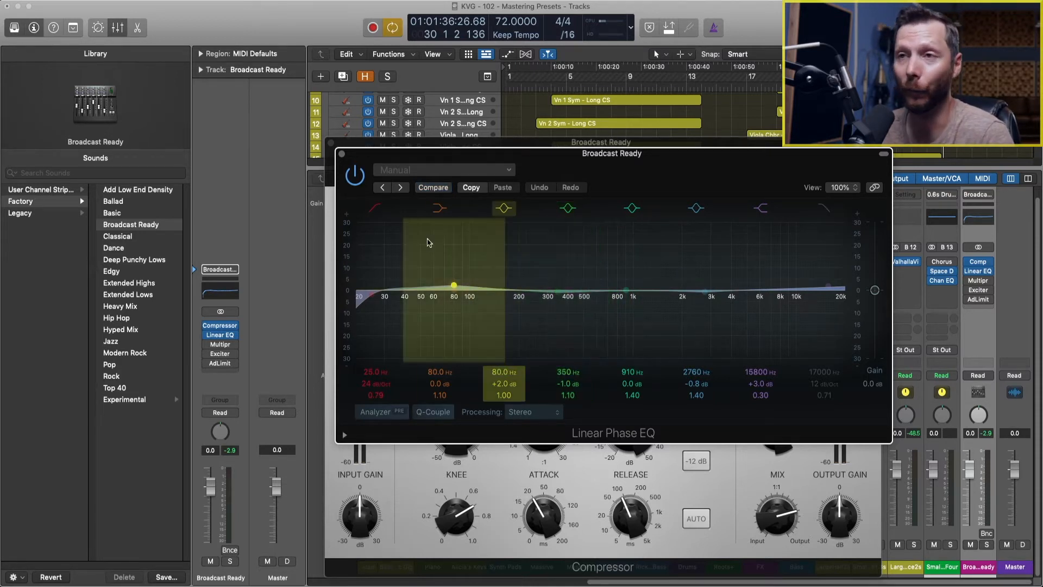
pyautogui.click(356, 179)
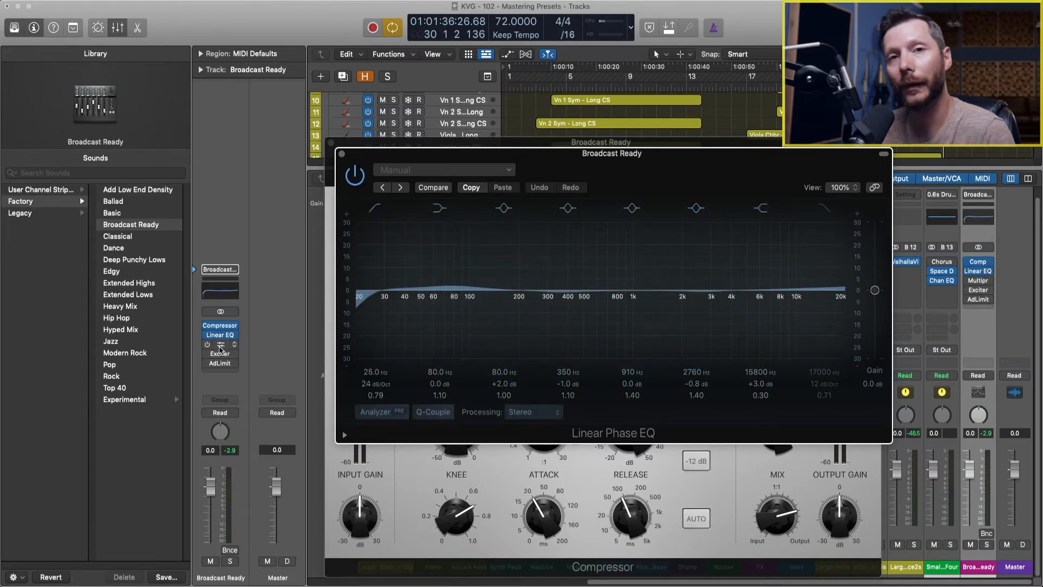
# Step: Open the Multipressor and toggle bands 1 and 2, leaving band 1 off and band 2 on
pyautogui.click(221, 347)
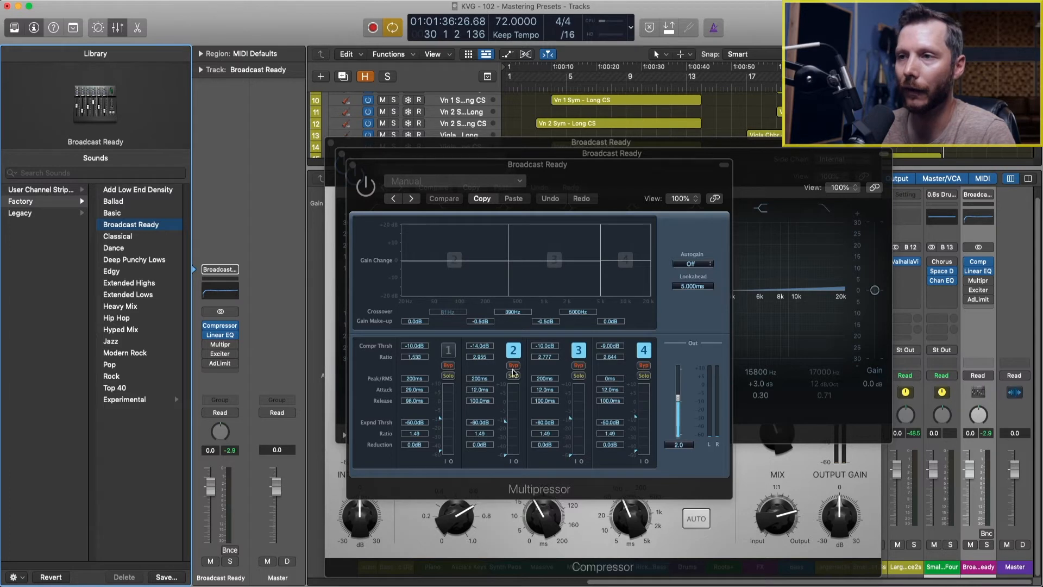
pyautogui.click(449, 351)
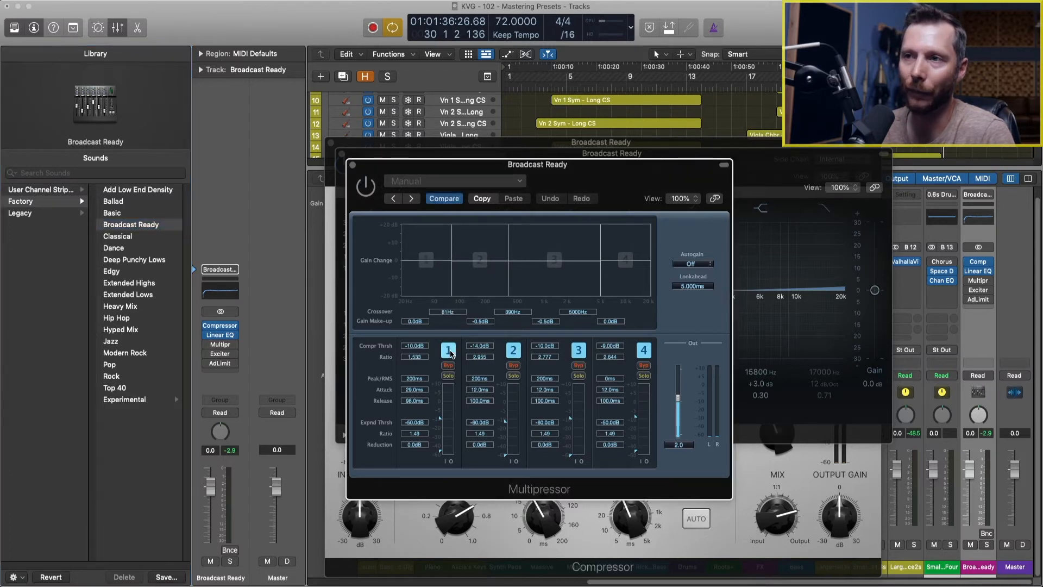
pyautogui.click(449, 351)
pyautogui.click(514, 354)
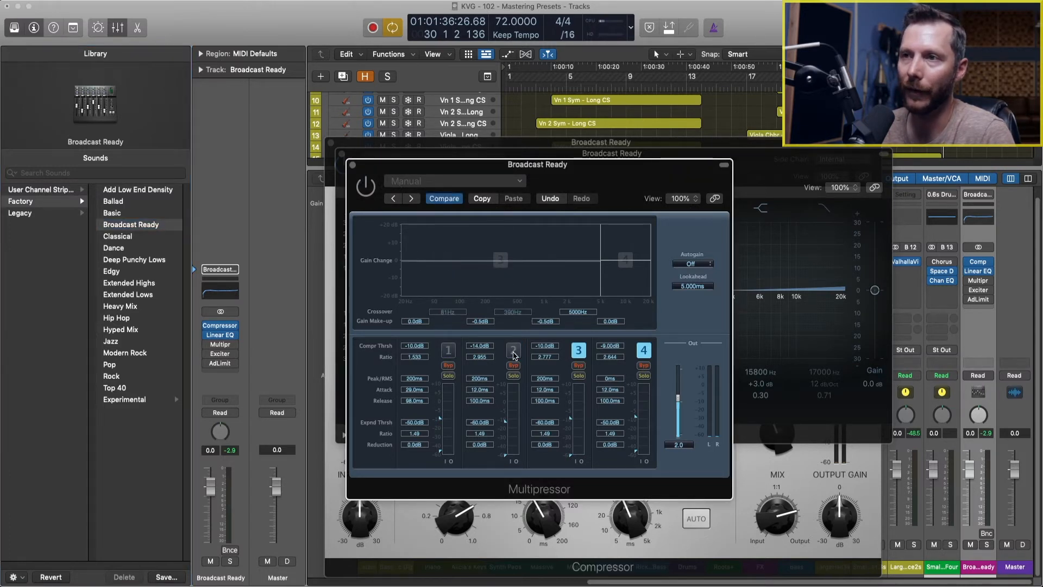
pyautogui.click(514, 355)
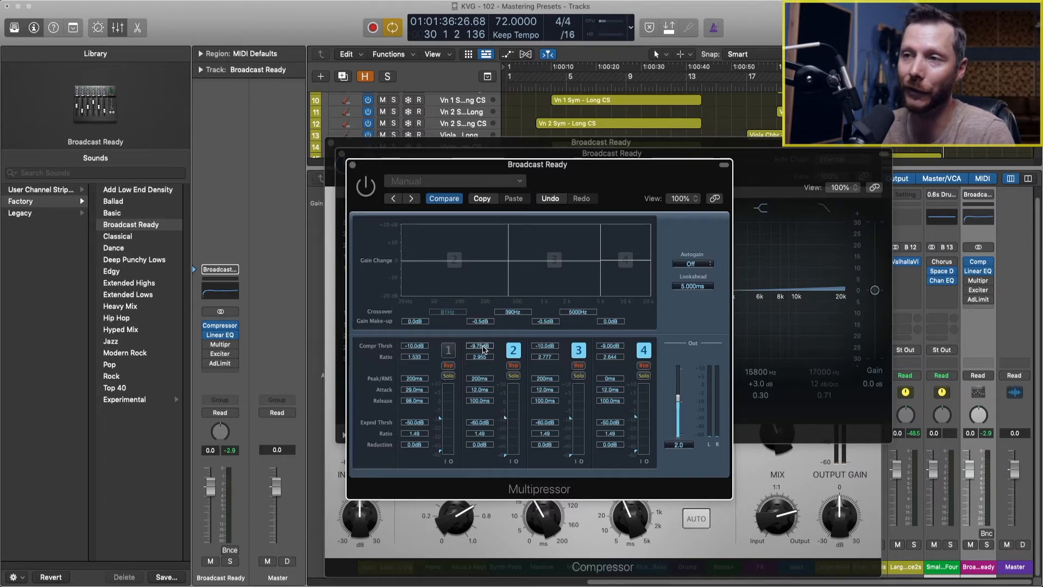
# Step: Set the Multipressor's compression thresholds to about -19 dB for band 2, -3.25 dB for band 3 and -10.5 dB for band 4, and close it
pyautogui.moveTo(481, 349)
pyautogui.mouseDown()
pyautogui.moveTo(479, 376)
pyautogui.moveTo(478, 344)
pyautogui.moveTo(478, 363)
pyautogui.mouseUp()
pyautogui.moveTo(544, 348)
pyautogui.mouseDown()
pyautogui.moveTo(546, 380)
pyautogui.moveTo(544, 341)
pyautogui.mouseUp()
pyautogui.moveTo(609, 348)
pyautogui.mouseDown()
pyautogui.moveTo(612, 360)
pyautogui.moveTo(611, 350)
pyautogui.mouseUp()
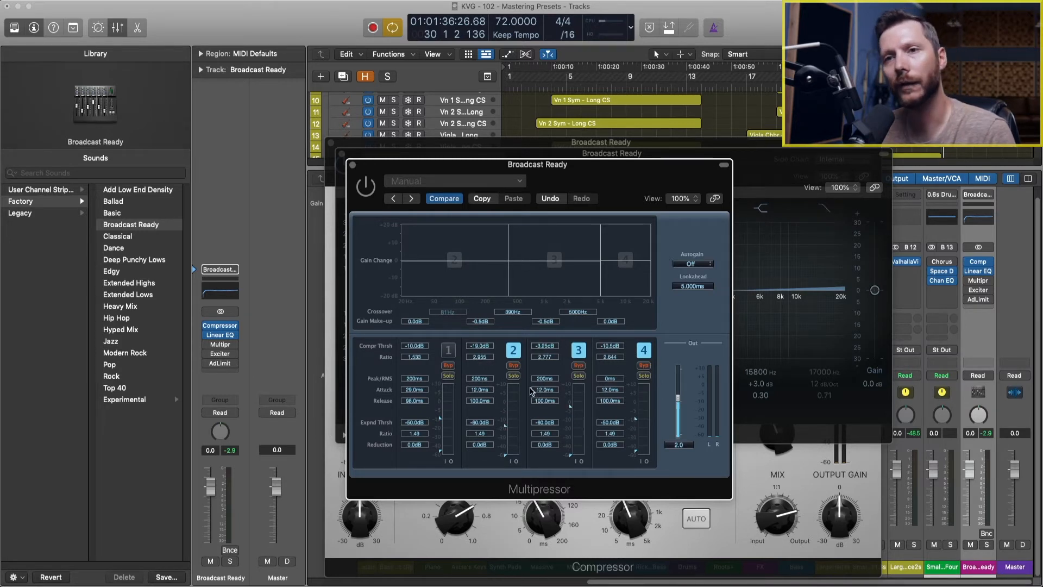
pyautogui.moveTo(216, 325)
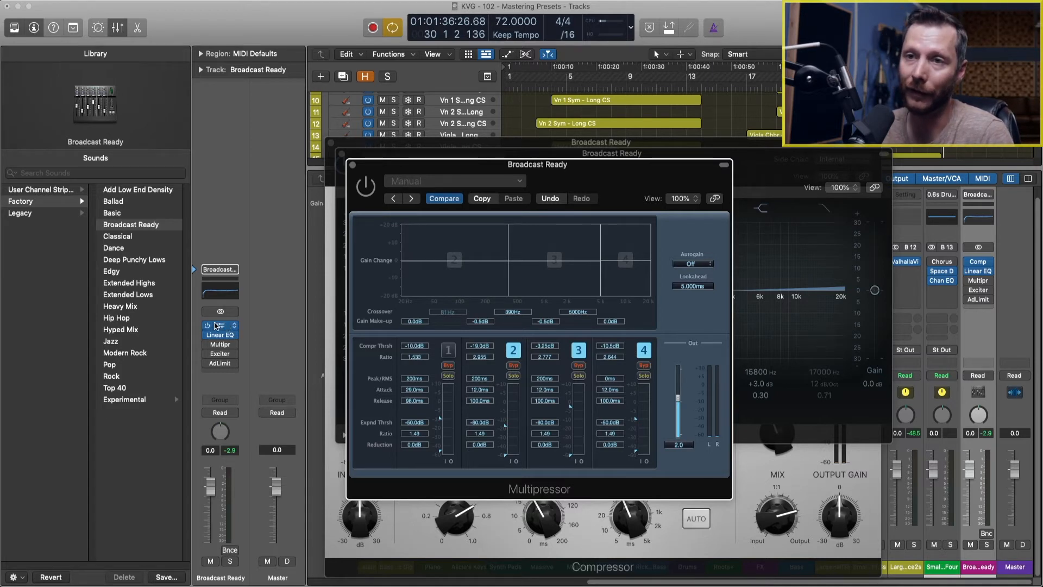
pyautogui.click(354, 167)
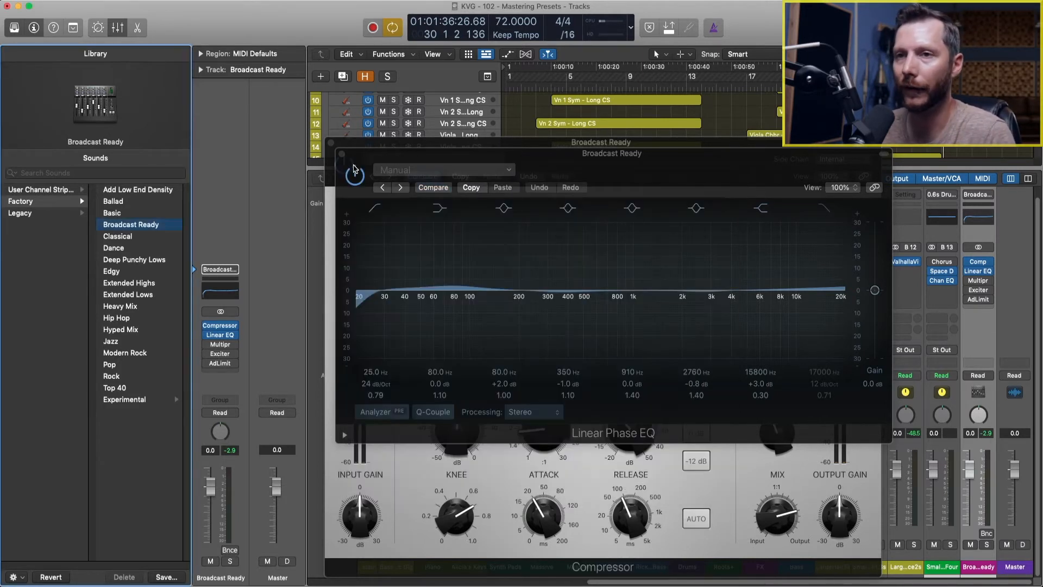
# Step: Compare the Exciter active and bypassed while the song plays, leaving it on, and close its window
pyautogui.click(222, 356)
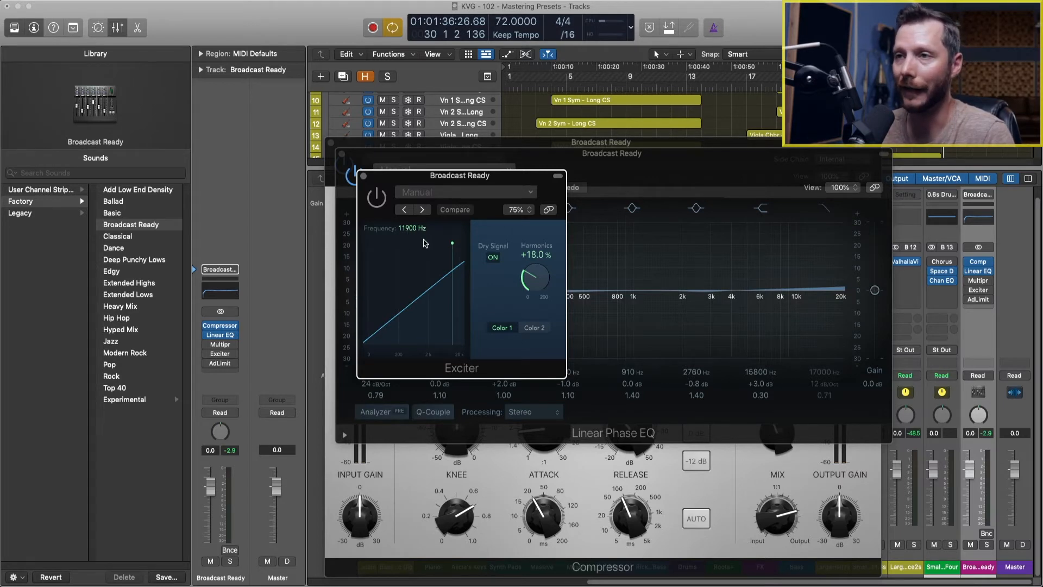
pyautogui.press('space')
pyautogui.click(382, 204)
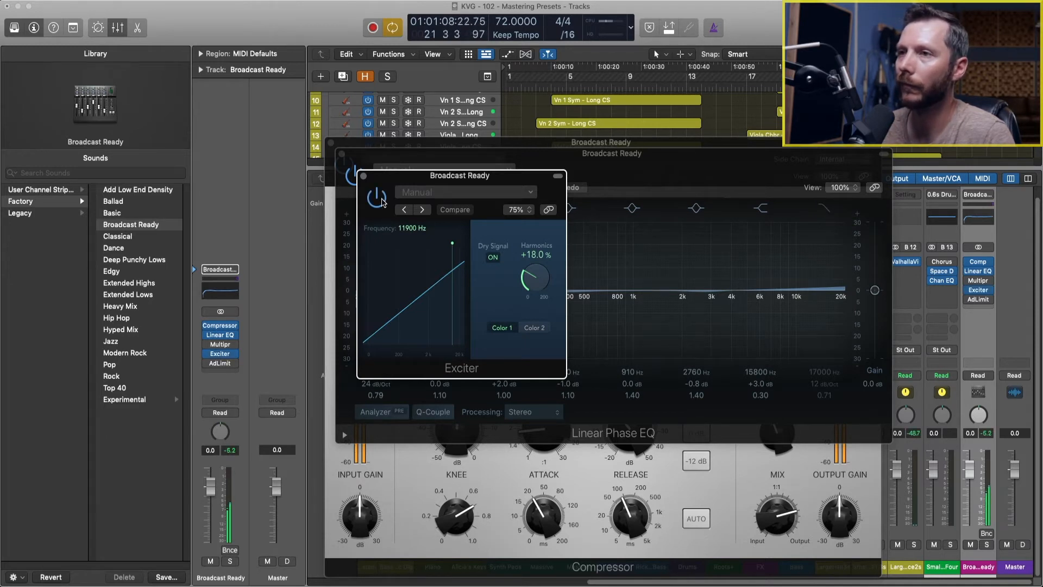
pyautogui.click(376, 199)
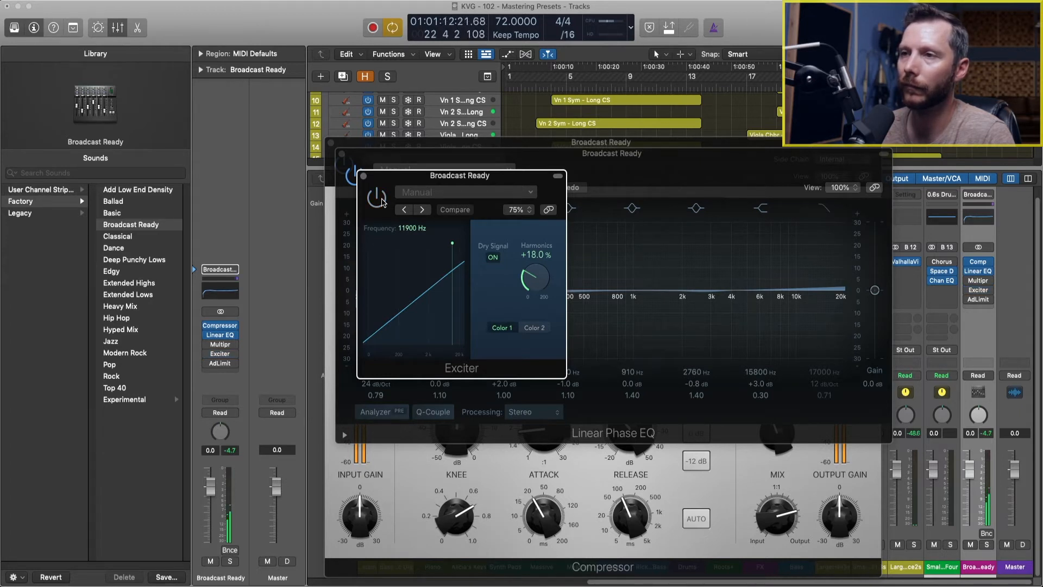
pyautogui.click(377, 199)
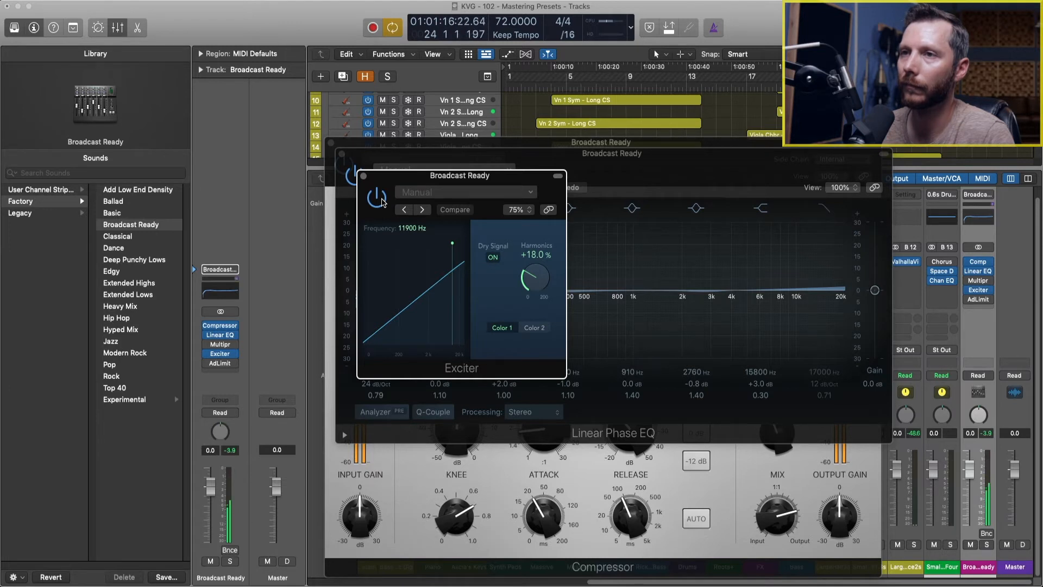
pyautogui.click(382, 202)
pyautogui.click(382, 203)
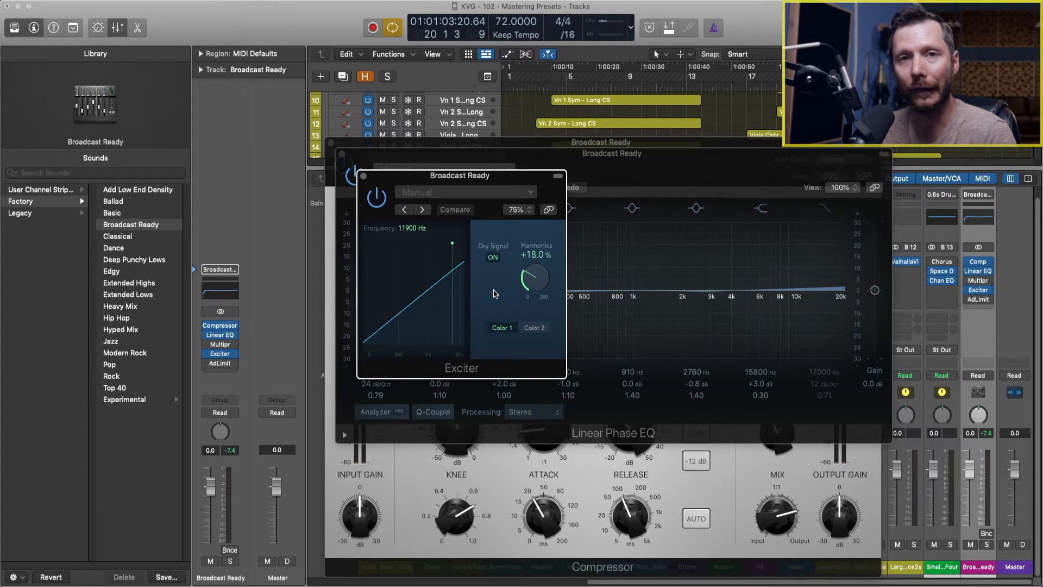
pyautogui.click(363, 175)
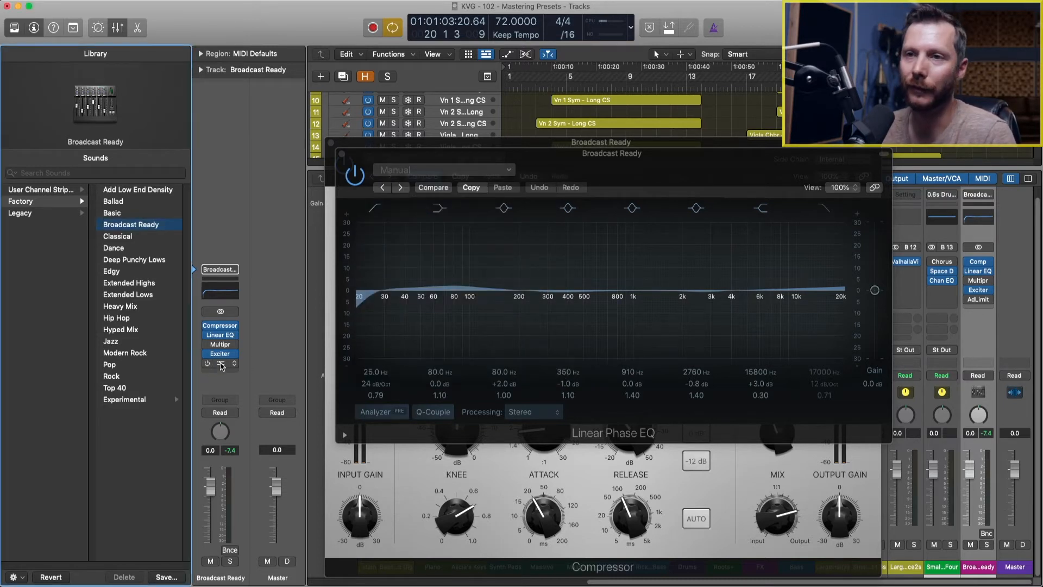
# Step: Open and enable the Adaptive Limiter and move its Out Ceiling between 0.0 dB and -1.0 dB, ending below 0.0 dB
pyautogui.click(221, 365)
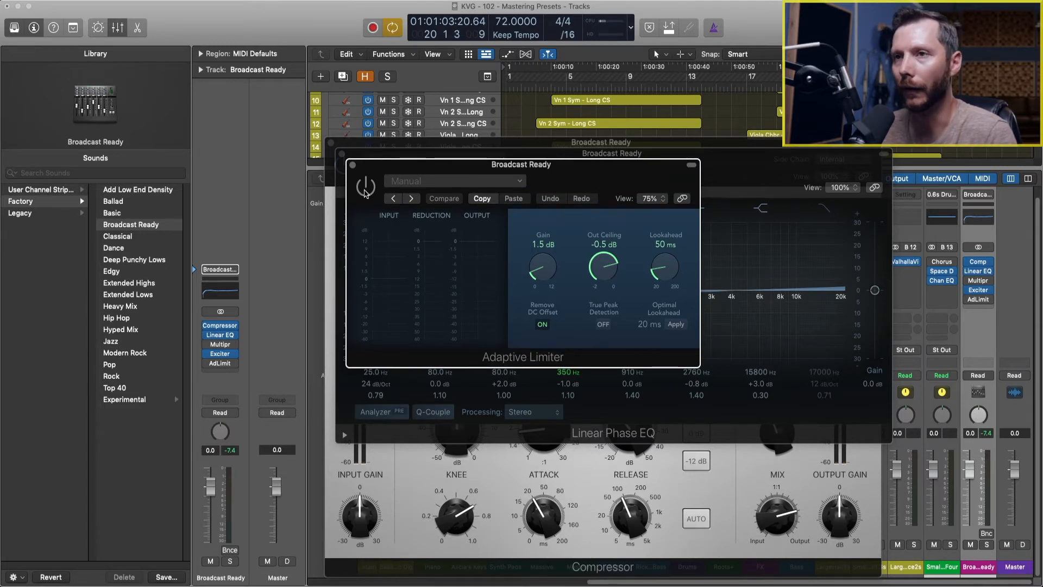
pyautogui.click(366, 187)
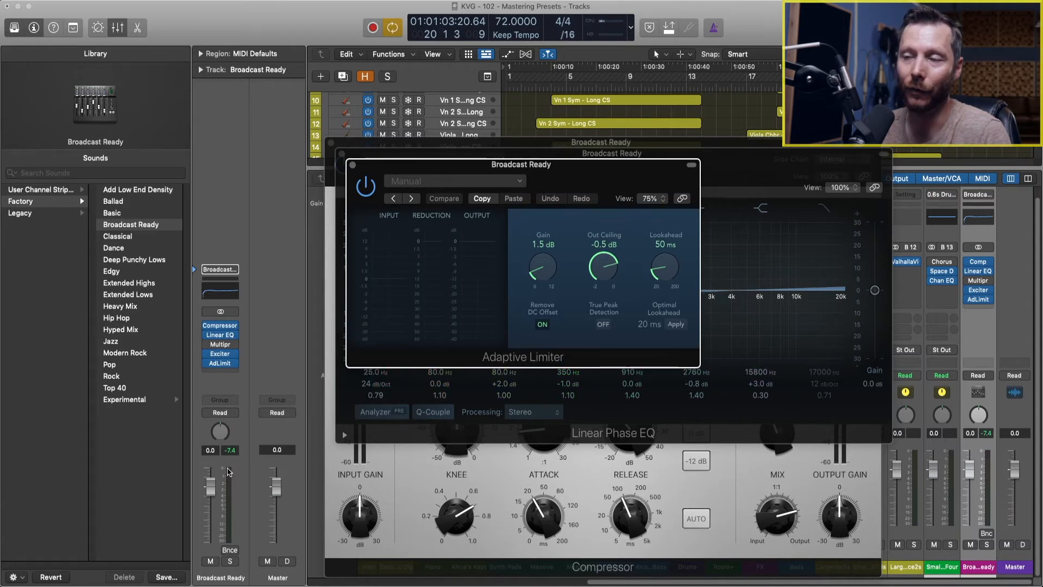
pyautogui.moveTo(605, 275); pyautogui.dragTo(605, 266)
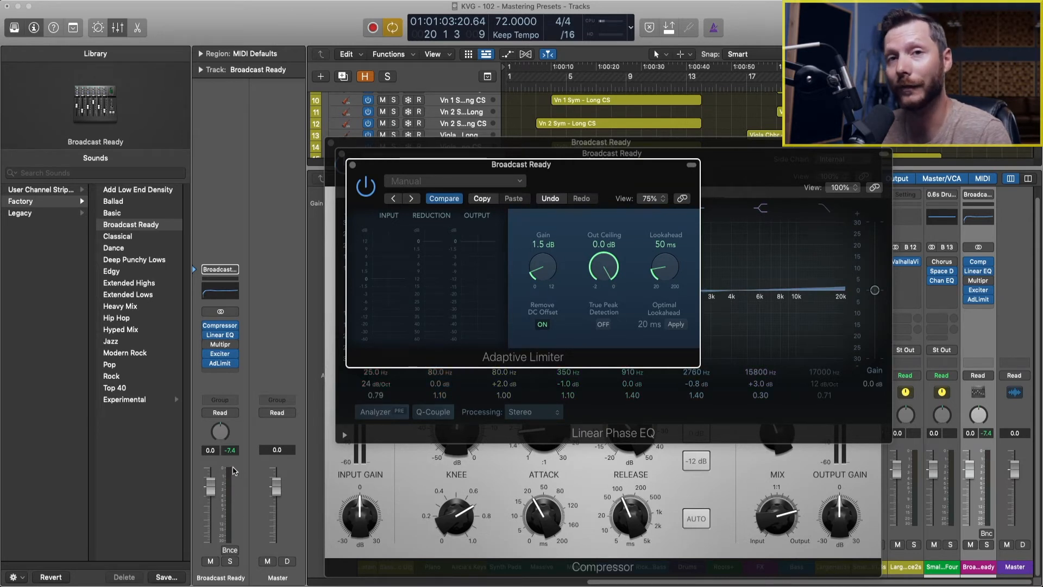
pyautogui.moveTo(606, 262); pyautogui.dragTo(600, 339)
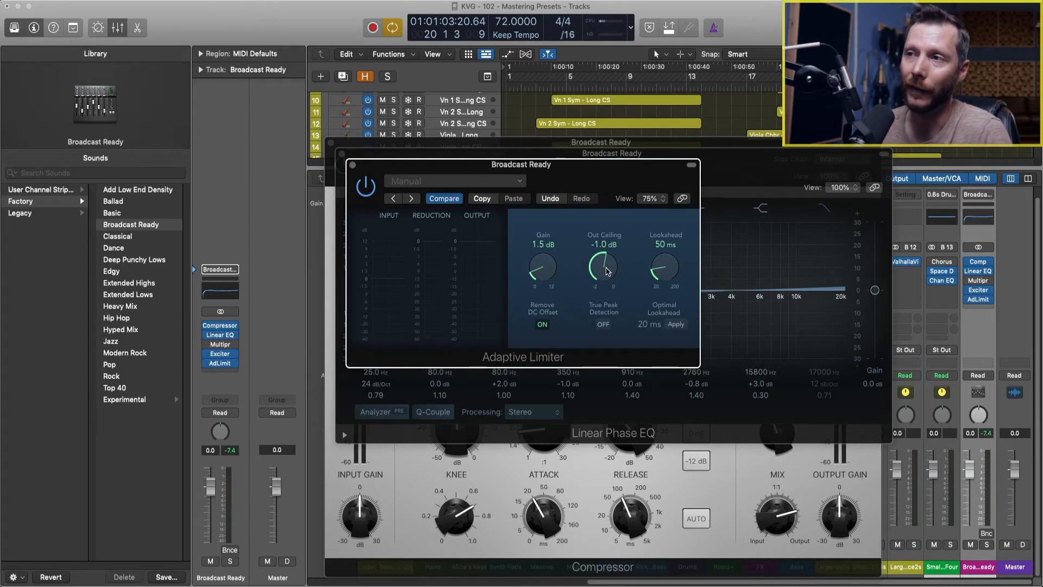
pyautogui.moveTo(607, 271); pyautogui.dragTo(609, 179)
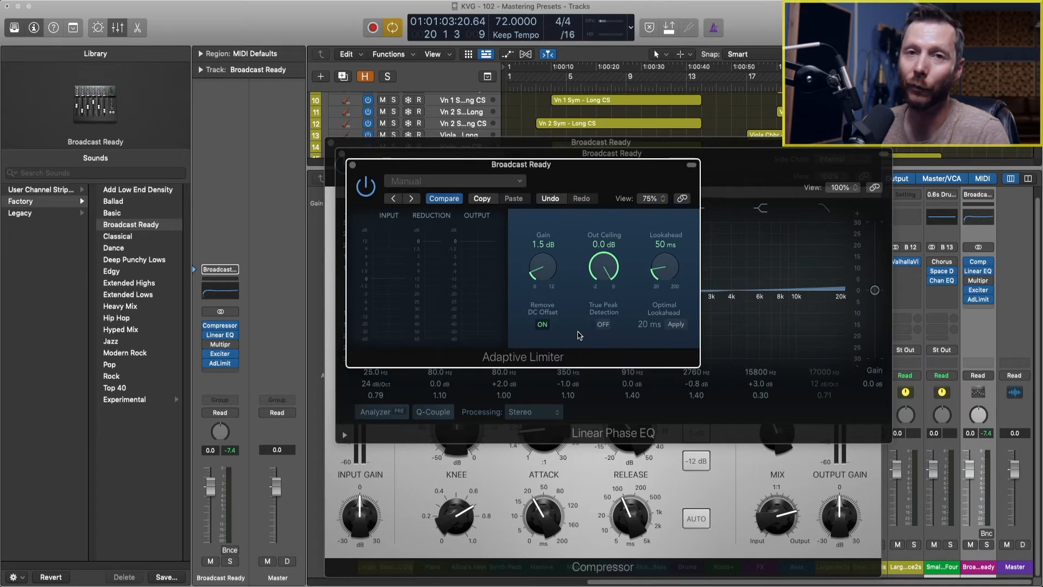
pyautogui.moveTo(607, 266); pyautogui.dragTo(602, 342)
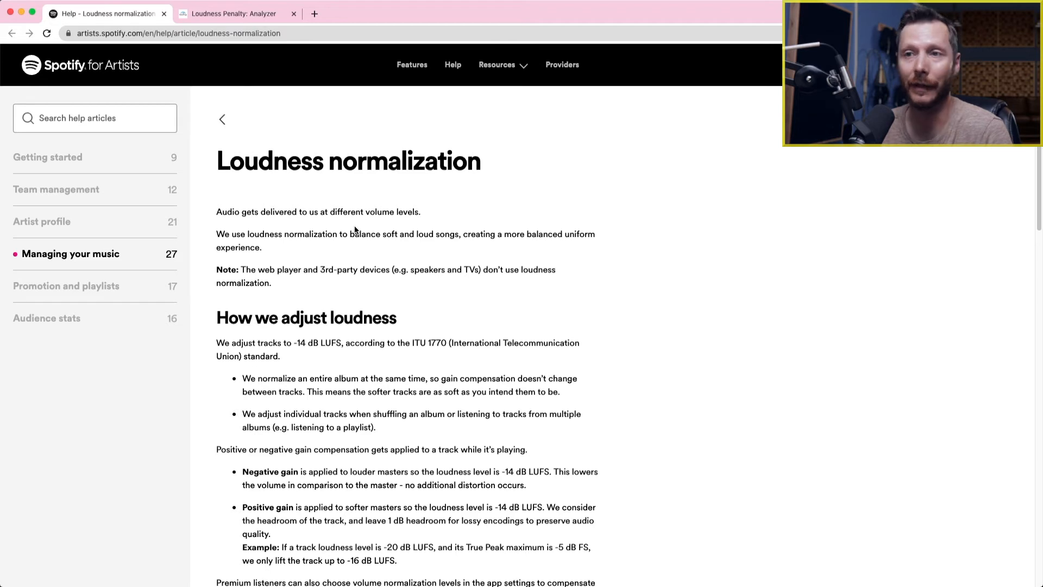
# Step: Switch to the browser and read how Spotify adjusts loudness and its mastering tips in the Loudness normalization article
pyautogui.scroll(-3, 353, 250)
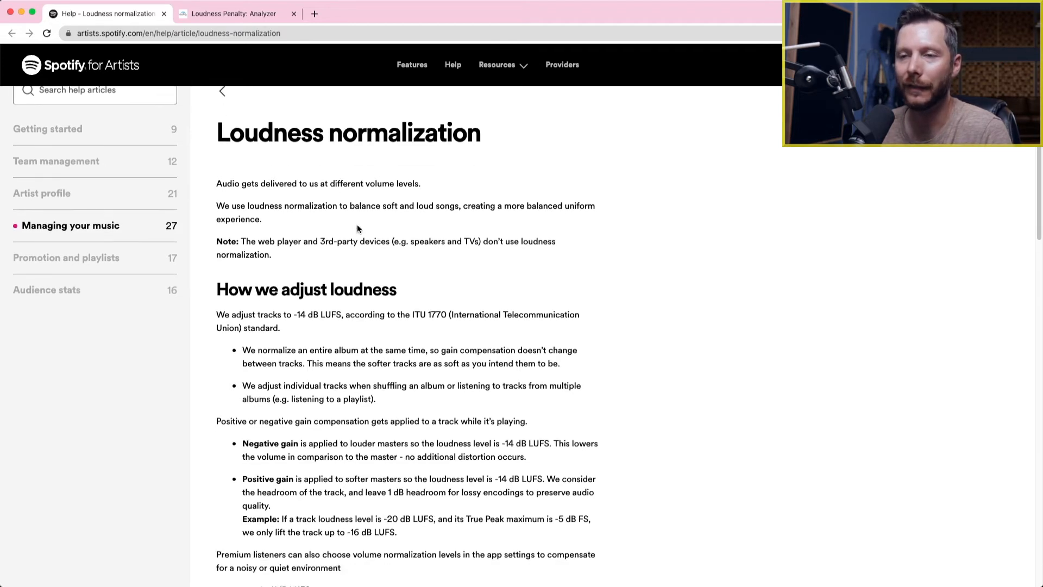
pyautogui.moveTo(218, 265); pyautogui.dragTo(342, 267)
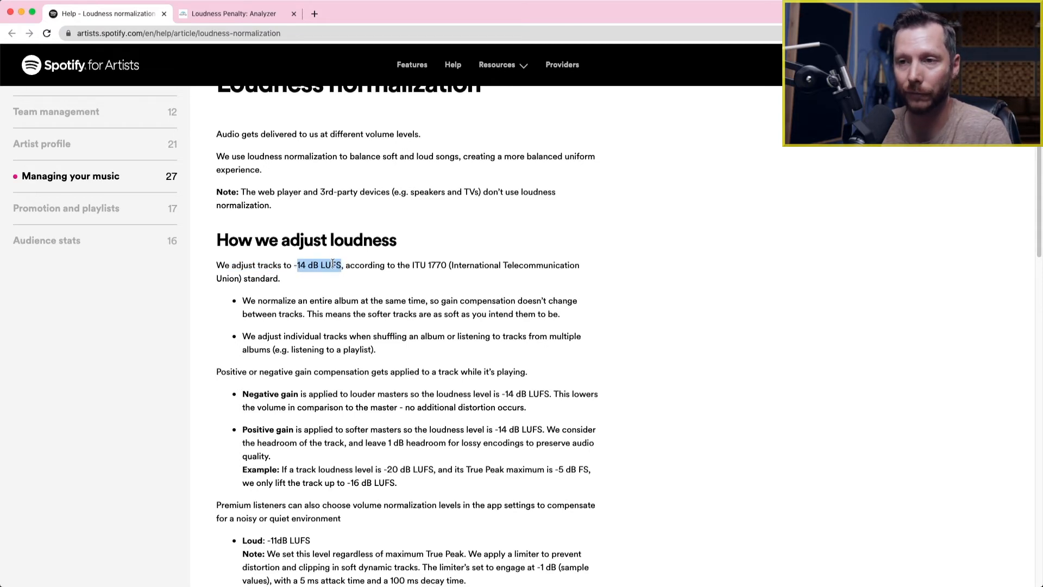
pyautogui.click(352, 264)
pyautogui.scroll(-1, 352, 264)
pyautogui.scroll(-7, 352, 264)
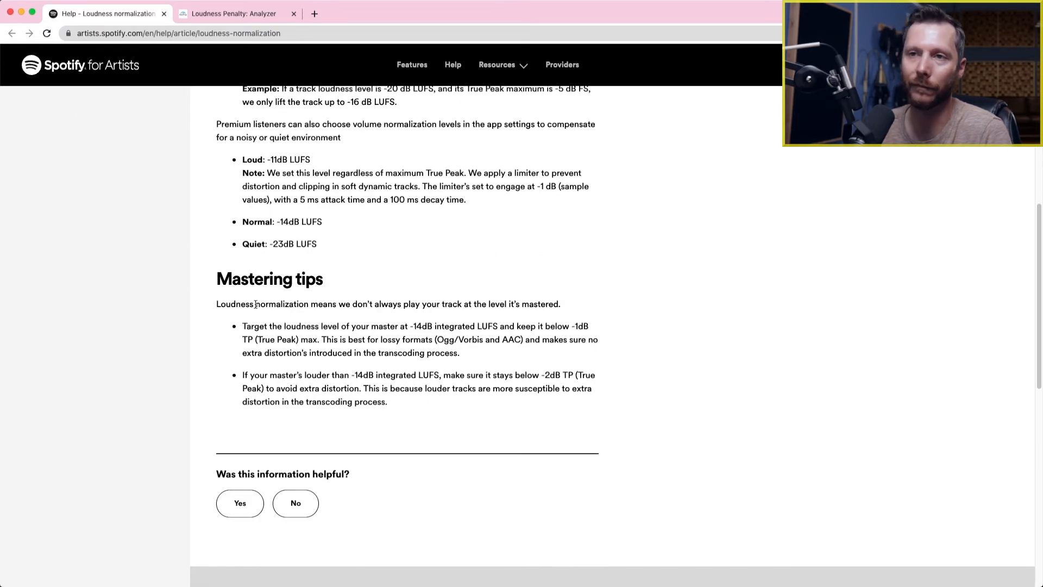
# Step: Read the Mastering tips, highlighting "-14dB integrated LUFS" and "-1dB TP (True Peak) max." in the first tip
pyautogui.moveTo(220, 282); pyautogui.dragTo(322, 282)
pyautogui.click(322, 282)
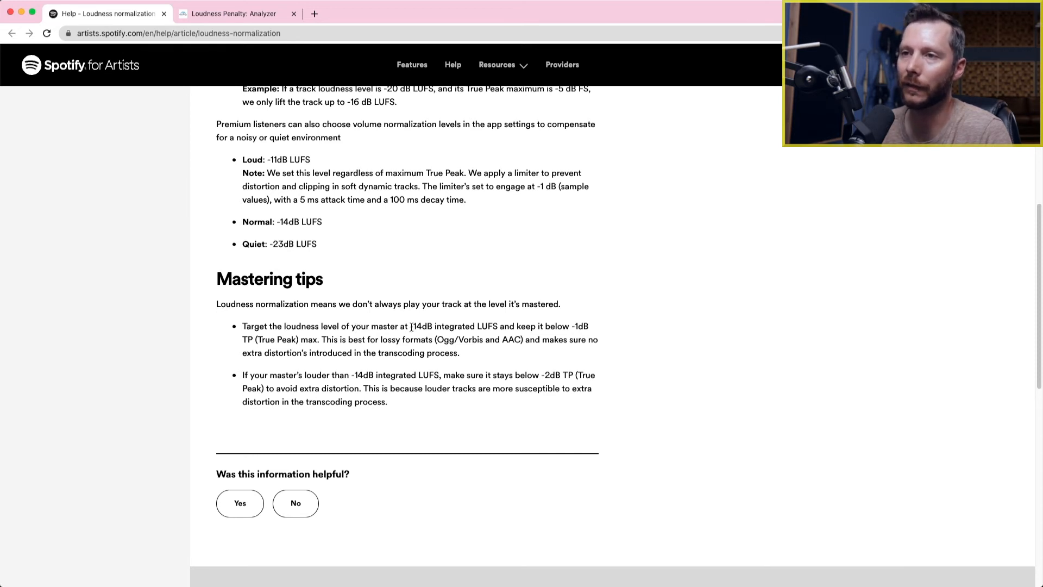
pyautogui.moveTo(410, 324); pyautogui.dragTo(498, 326)
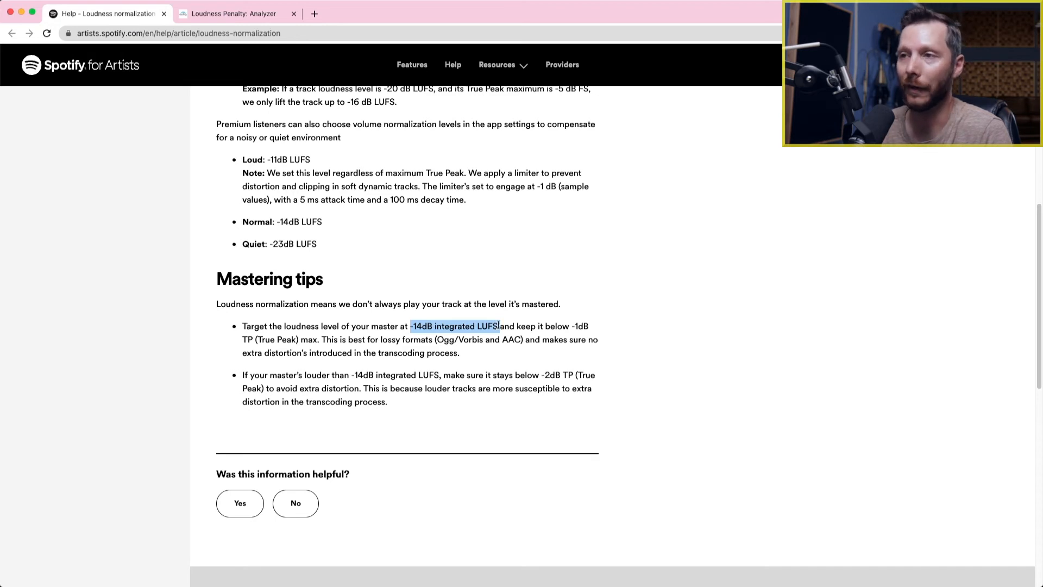
pyautogui.moveTo(571, 326); pyautogui.dragTo(319, 340)
pyautogui.click(573, 326)
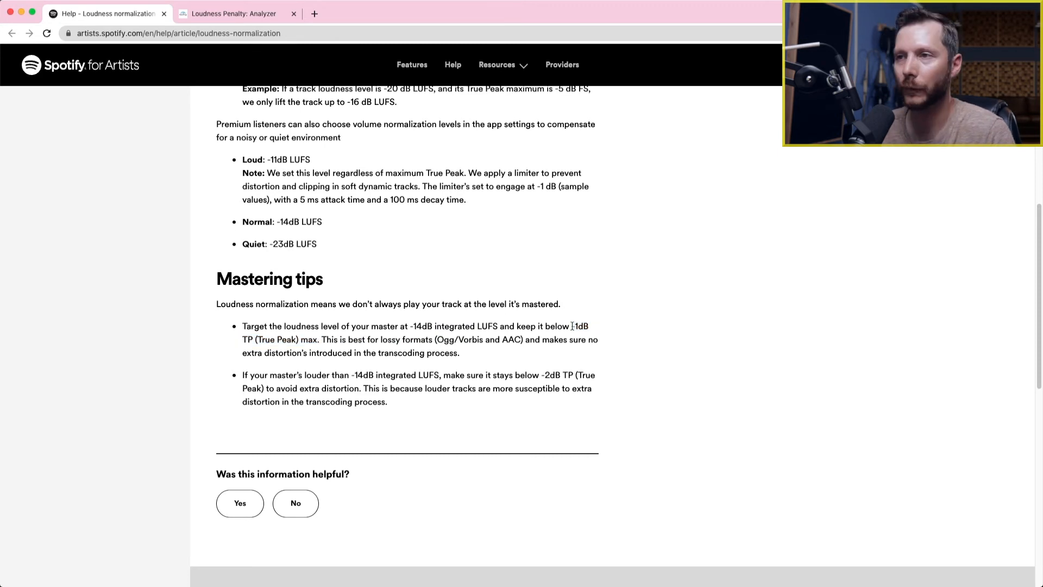
pyautogui.moveTo(573, 326); pyautogui.dragTo(319, 341)
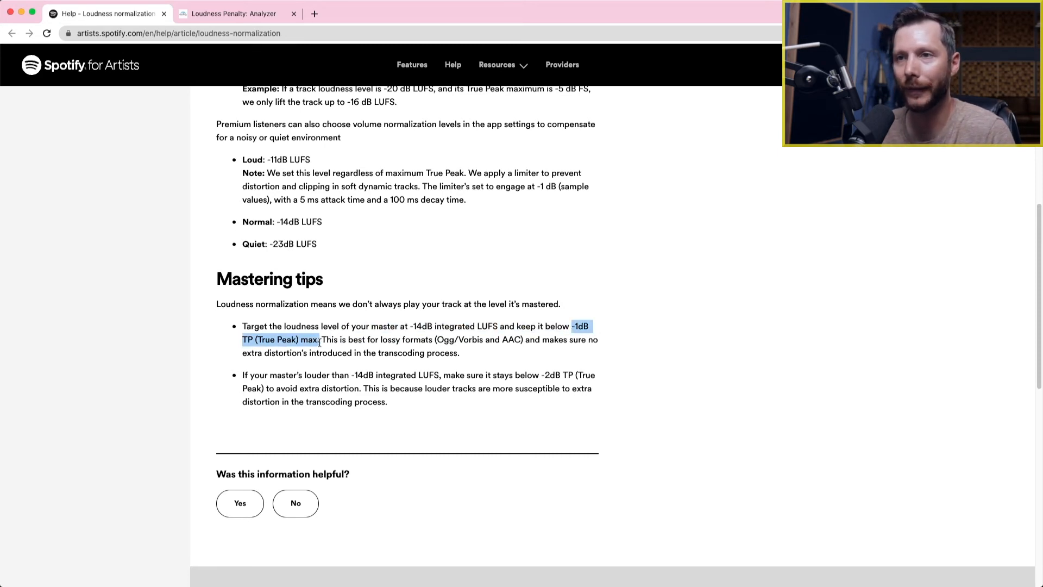
pyautogui.click(321, 341)
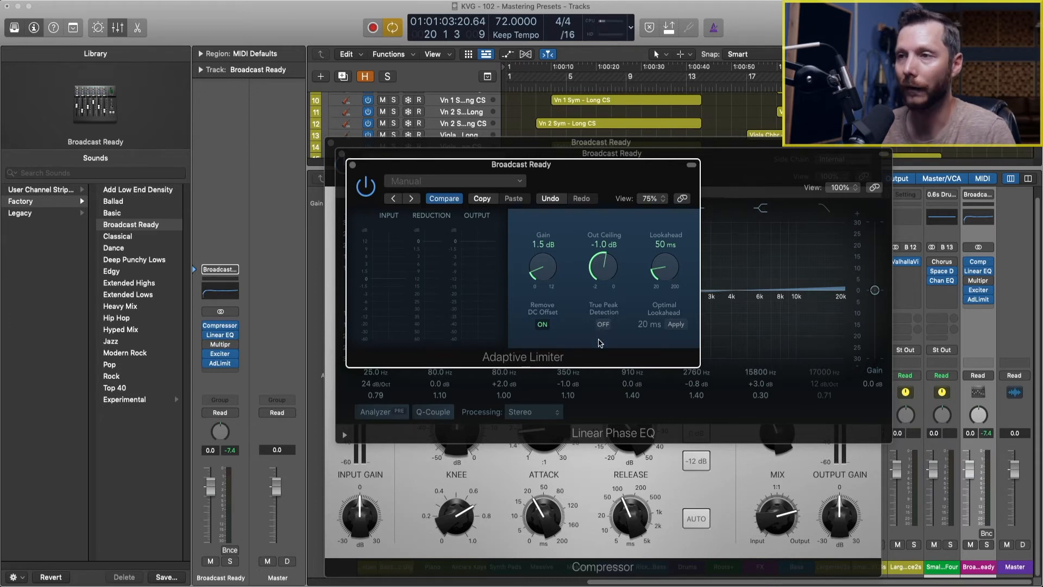
# Step: Back in Logic Pro, turn on the Adaptive Limiter's True Peak Detection and insert a stereo Loudness Meter after it in the chain
pyautogui.click(603, 326)
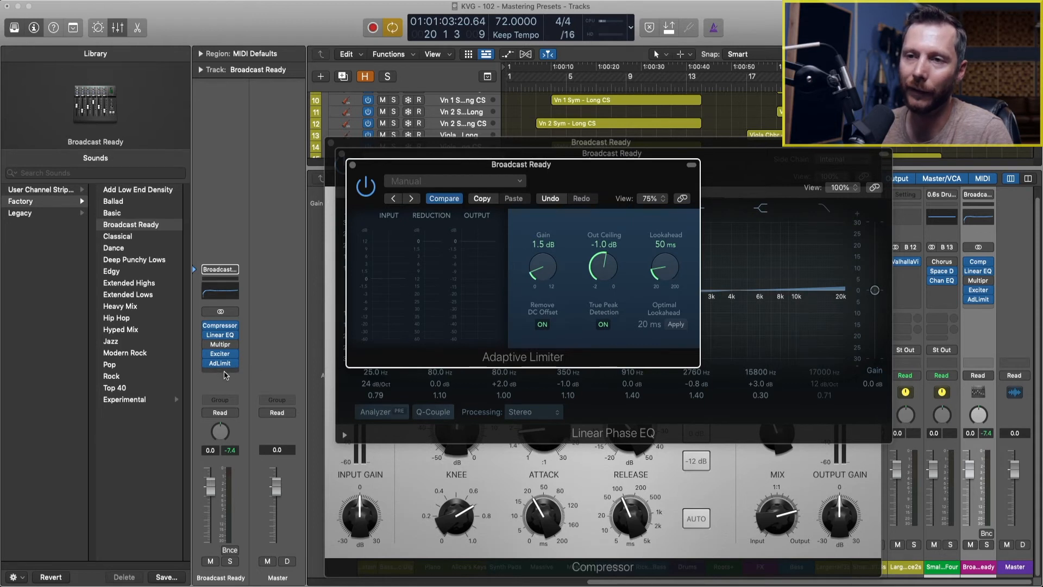
pyautogui.click(225, 373)
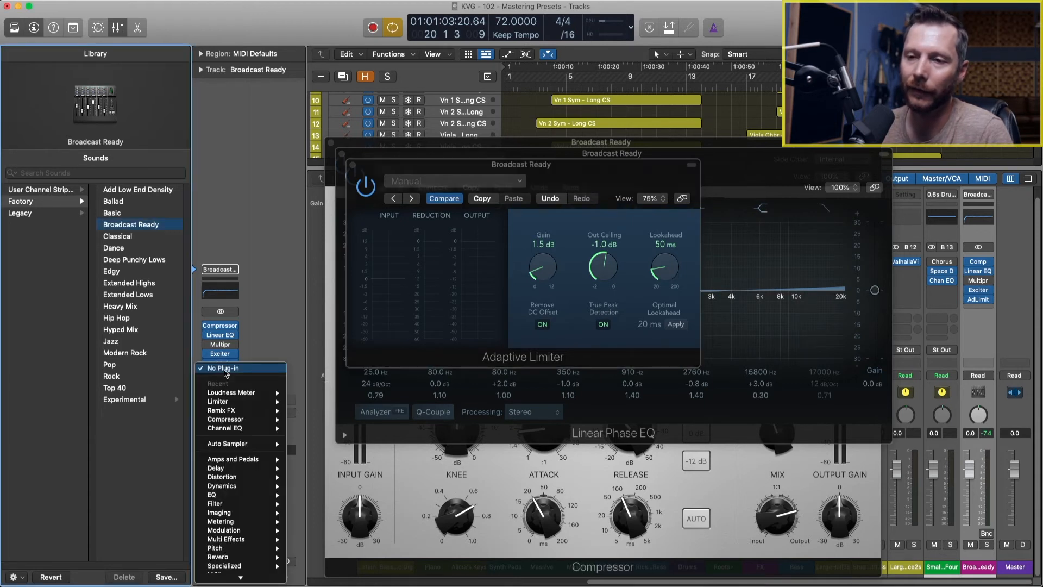
pyautogui.moveTo(242, 525)
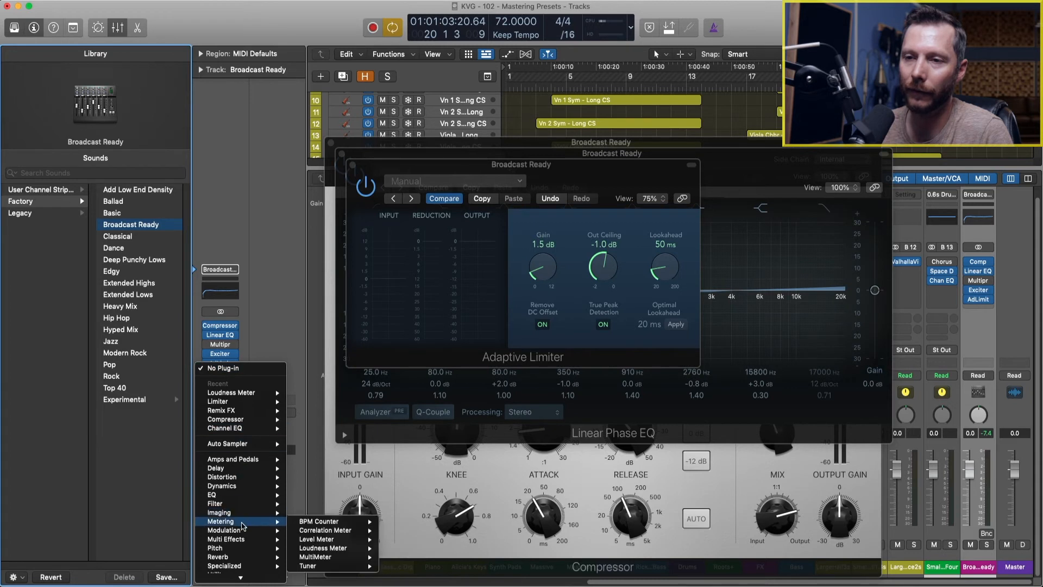
pyautogui.moveTo(348, 547)
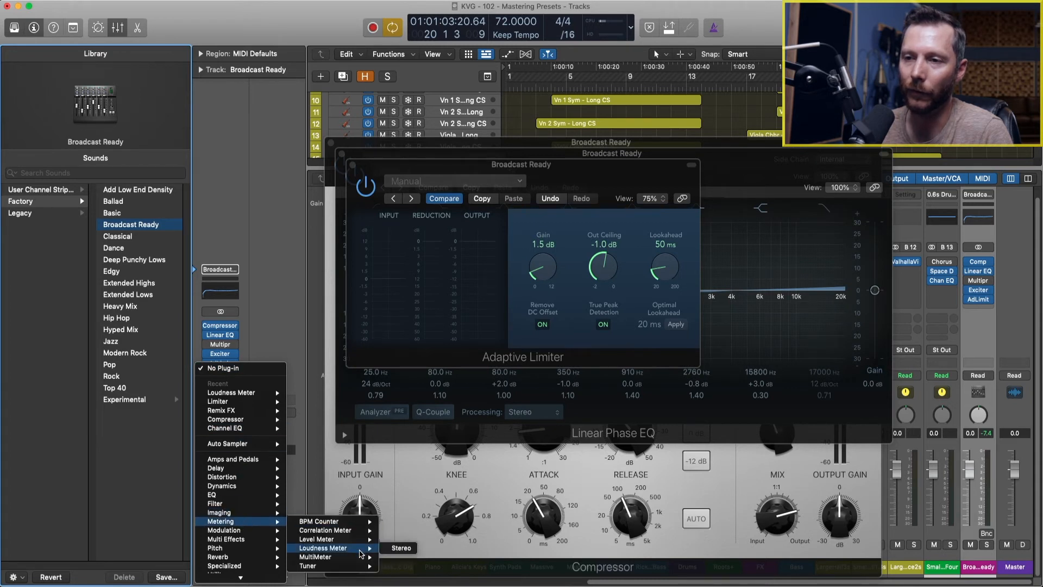
pyautogui.click(402, 548)
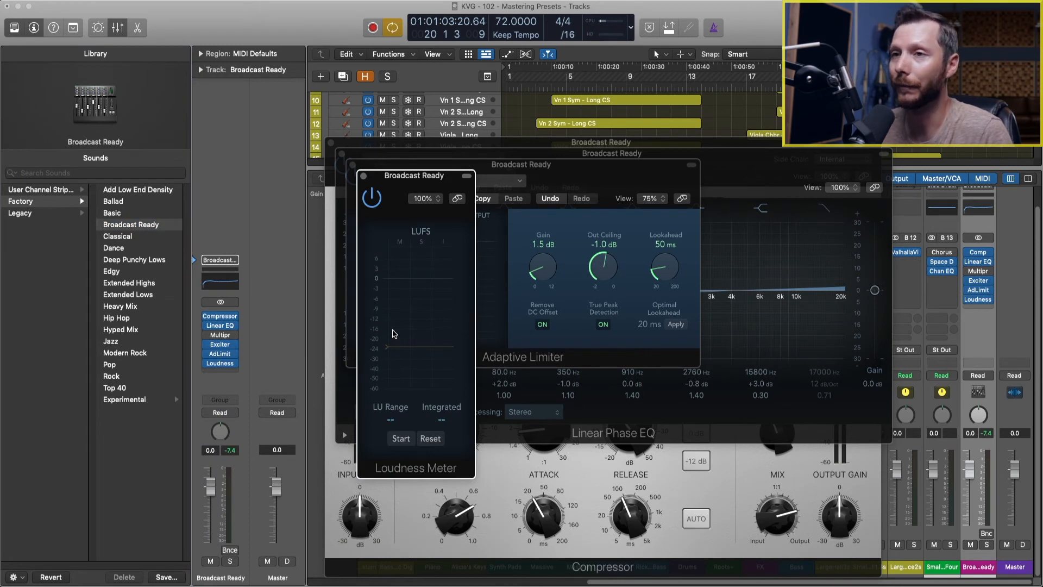
# Step: Place the Loudness Meter beside the Adaptive Limiter and set its target level line to -14 LUFS
pyautogui.moveTo(217, 338)
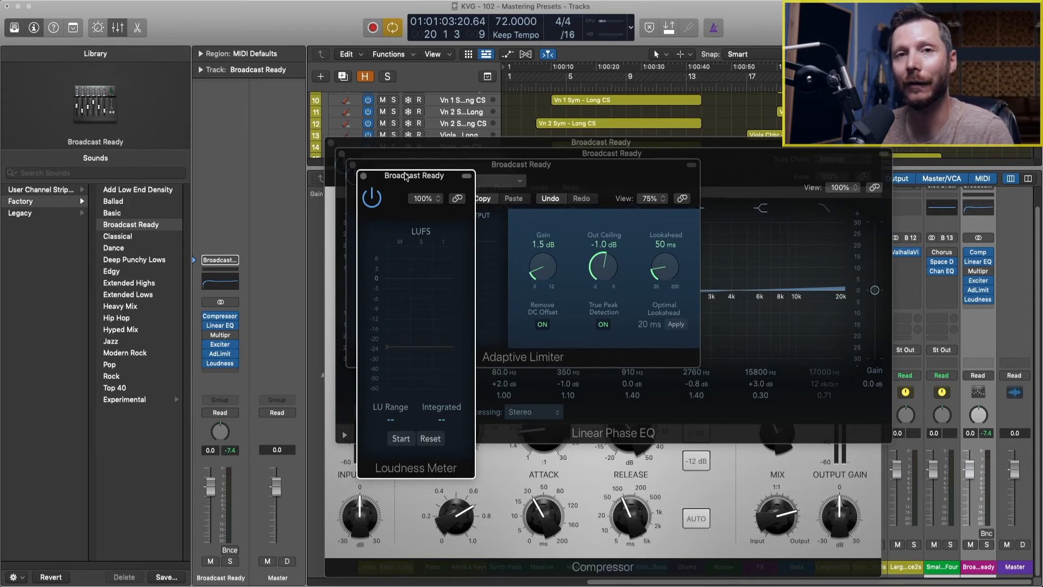
pyautogui.moveTo(404, 176); pyautogui.dragTo(758, 169)
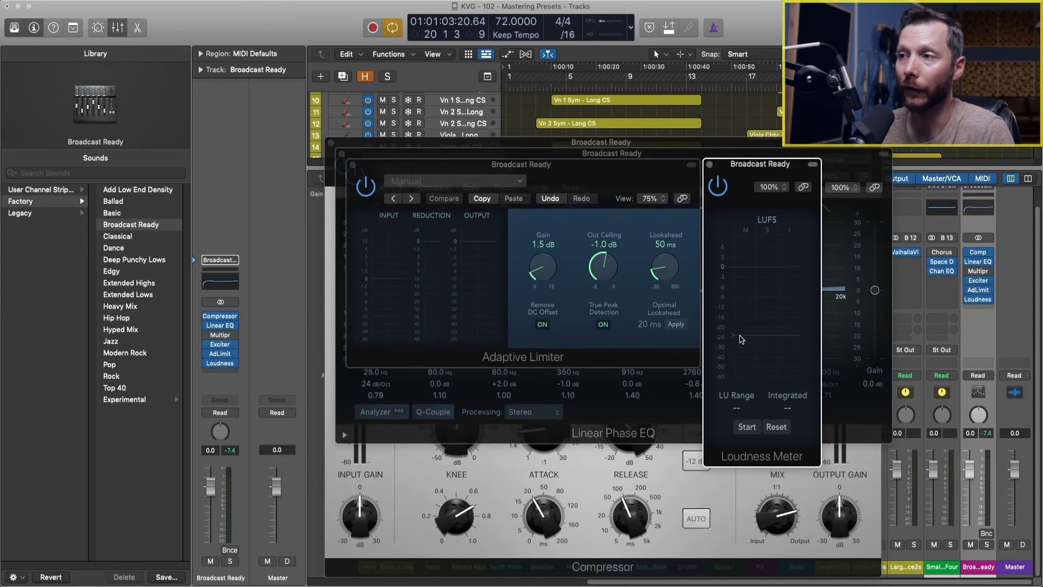
pyautogui.moveTo(741, 336)
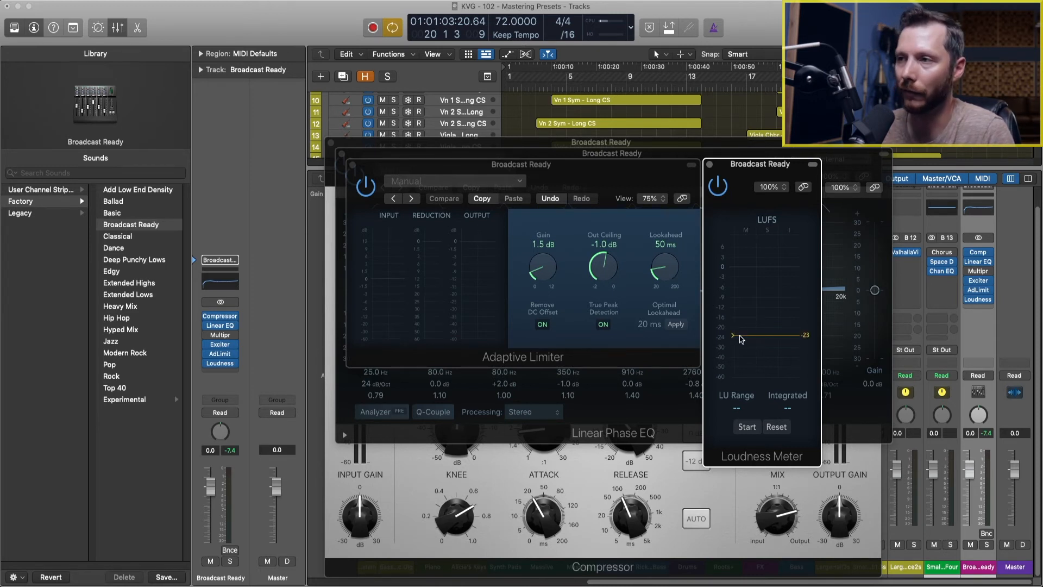
pyautogui.moveTo(742, 339); pyautogui.dragTo(739, 316)
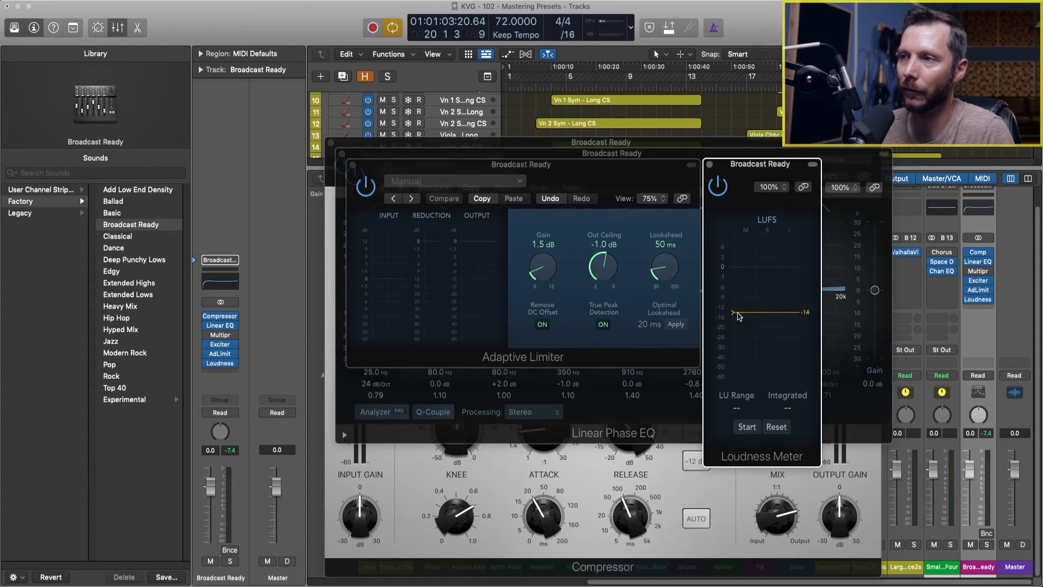
# Step: Measure the song's integrated loudness with the Loudness Meter during playback, with the playhead first returned to the project start
pyautogui.press('Return')
pyautogui.press('space')
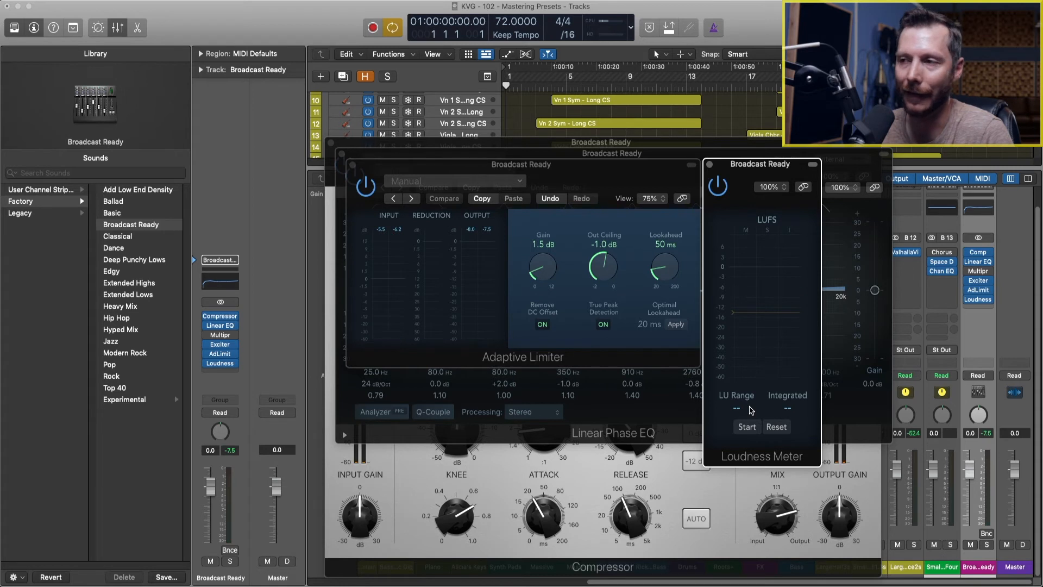
pyautogui.click(747, 426)
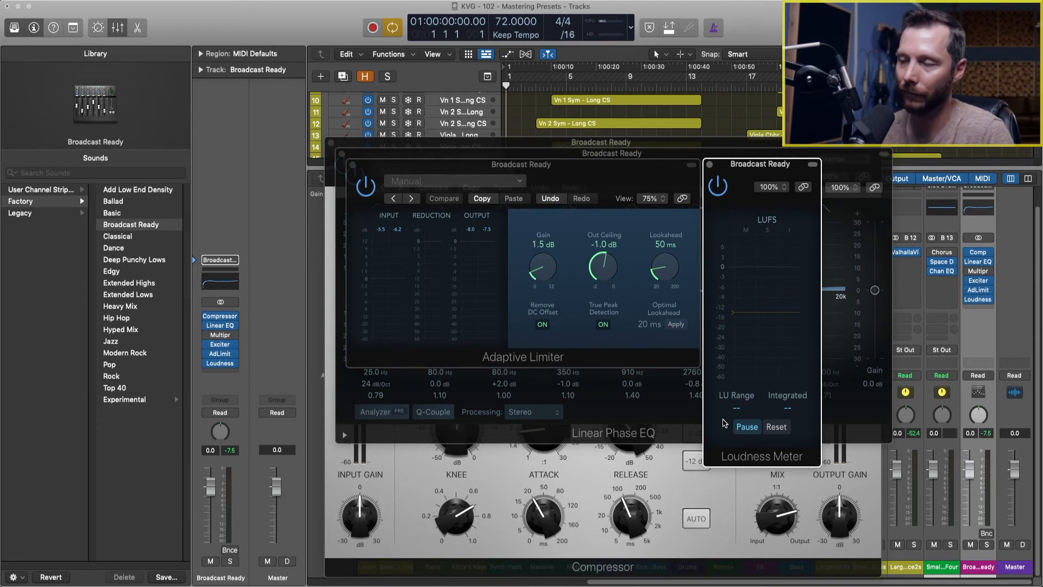
pyautogui.press('space')
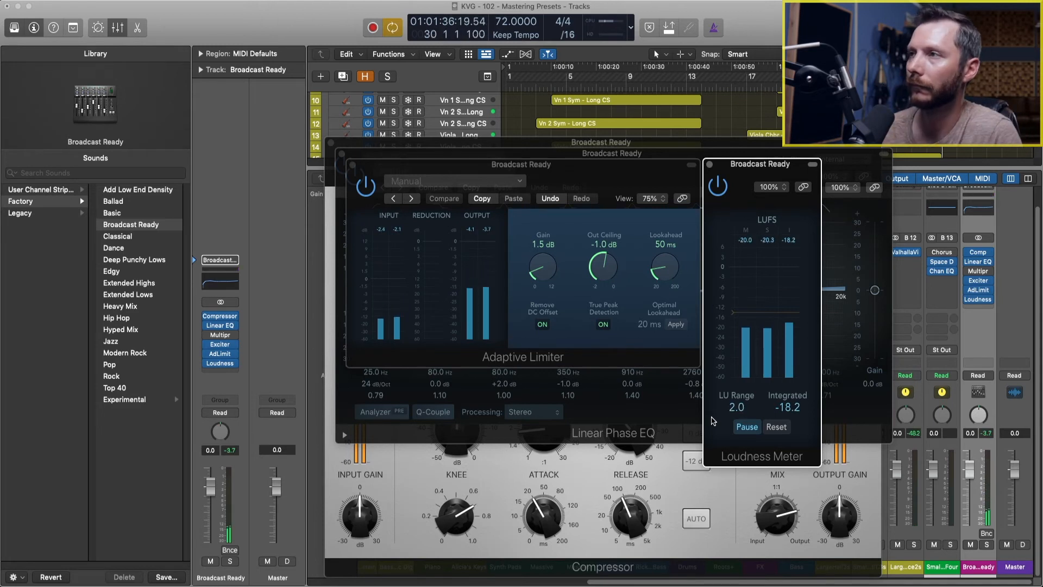
pyautogui.press('space')
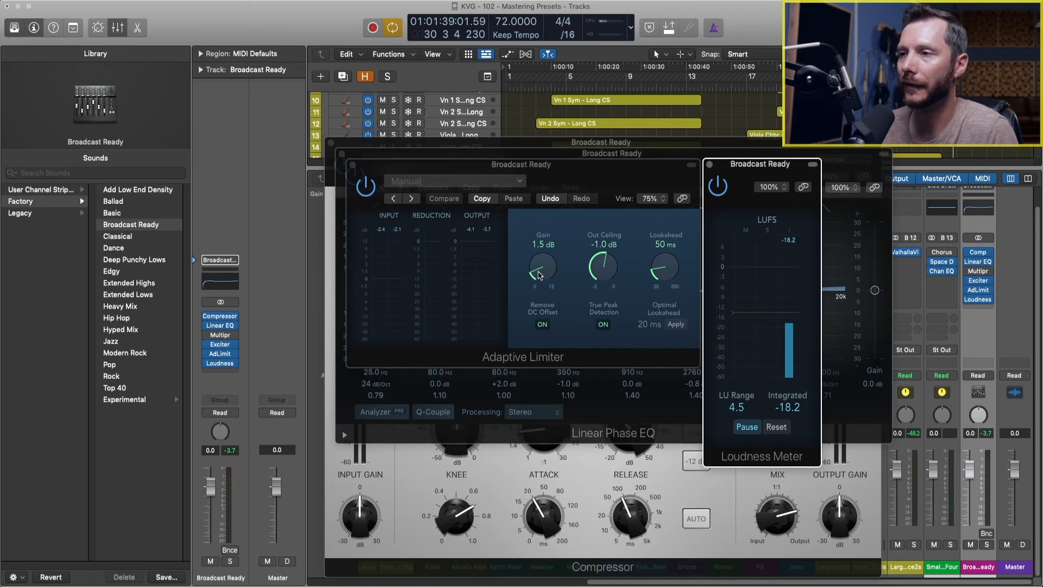
# Step: Raise the Adaptive Limiter's Gain to 5.5 dB, check the loudness during playback, and fine-tune the Gain to 6.5 dB
pyautogui.moveTo(539, 276); pyautogui.dragTo(538, 219)
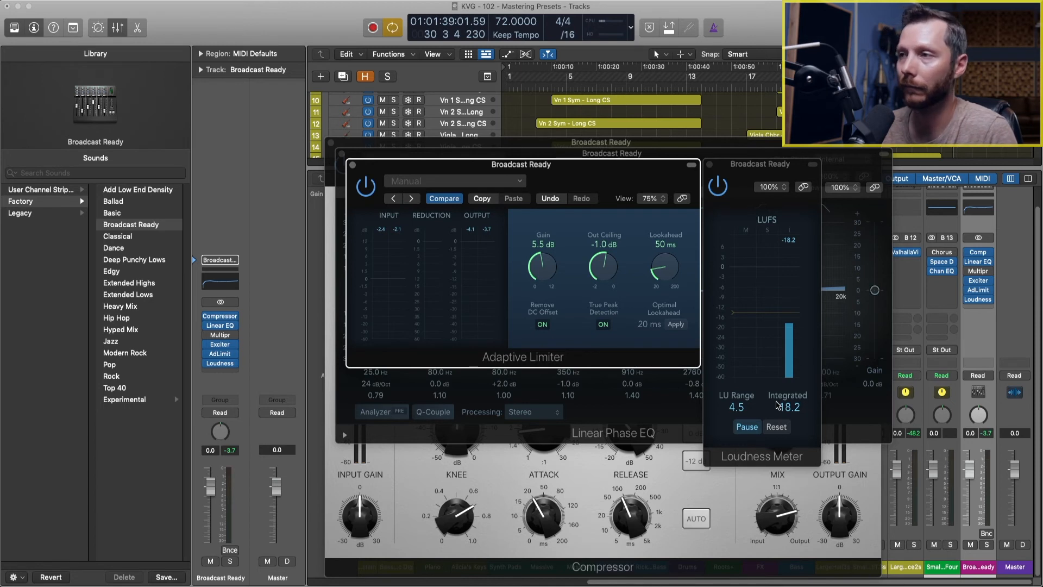
pyautogui.press('space')
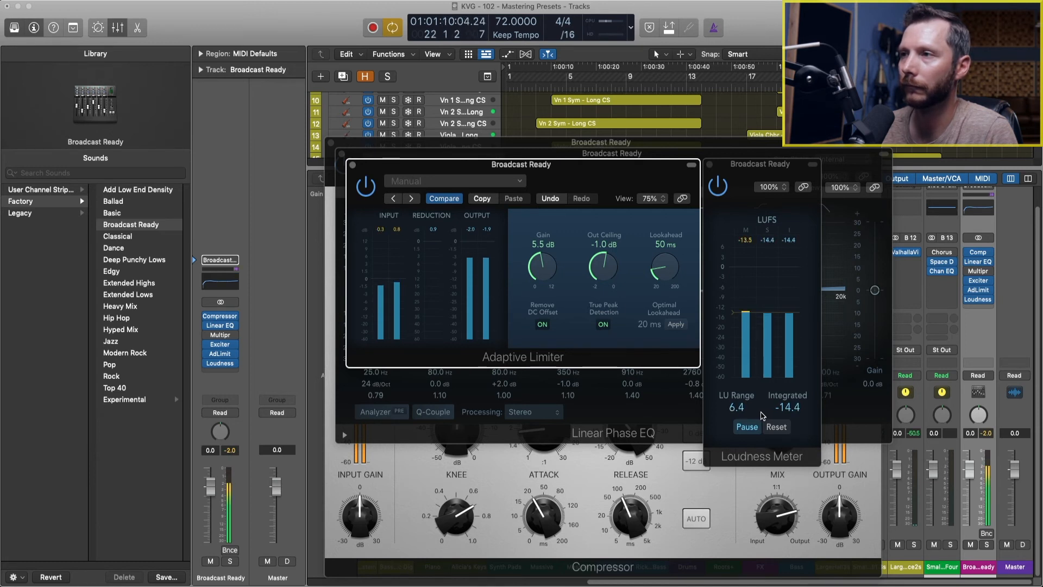
pyautogui.moveTo(542, 271); pyautogui.dragTo(542, 262)
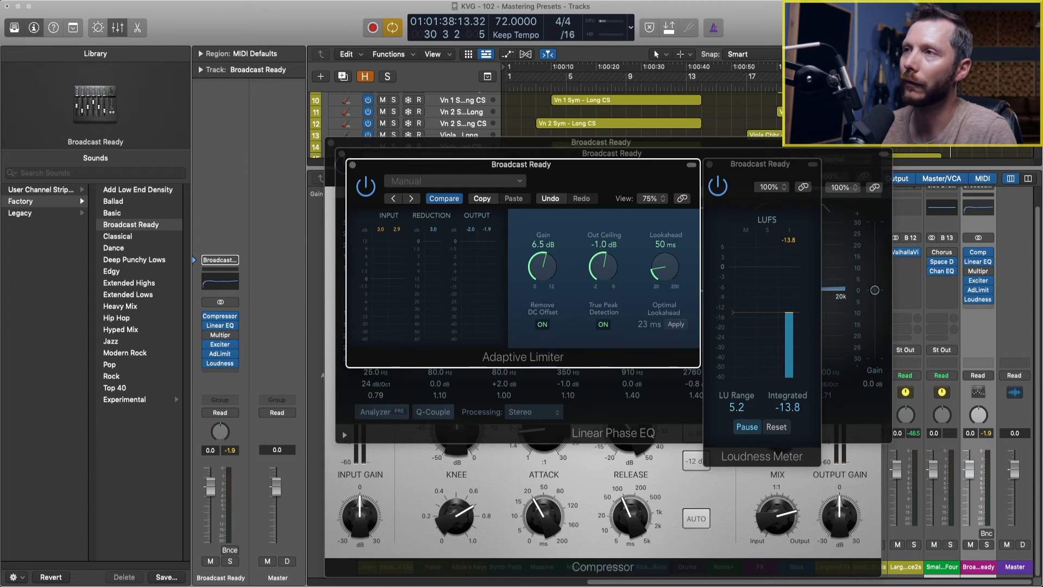
pyautogui.moveTo(752, 78); pyautogui.dragTo(510, 77)
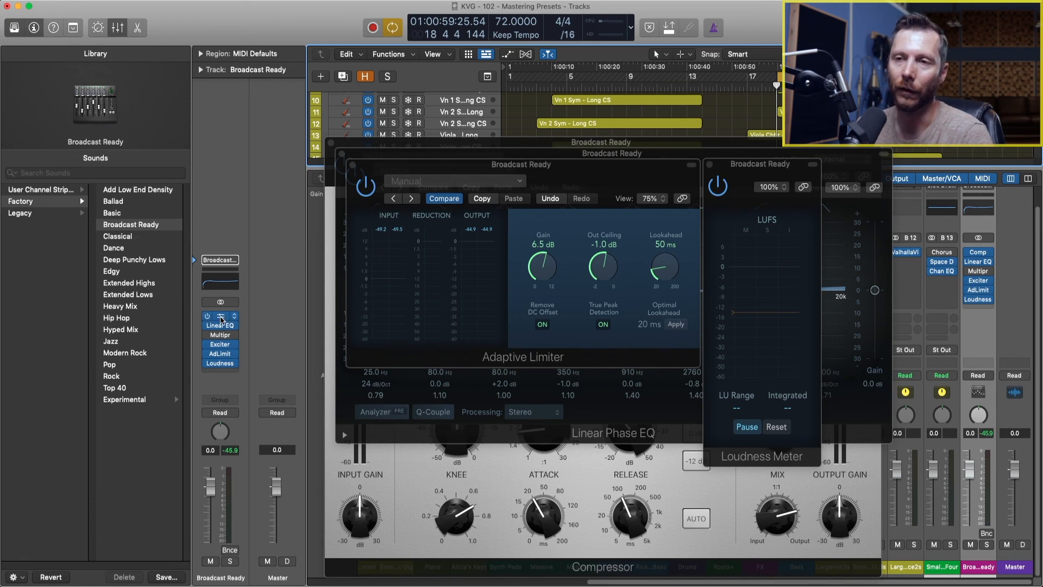
# Step: Review the mastering chain by bringing up the Compressor, Linear Phase EQ, Adaptive Limiter and Loudness Meter windows in turn
pyautogui.click(221, 319)
pyautogui.click(221, 319)
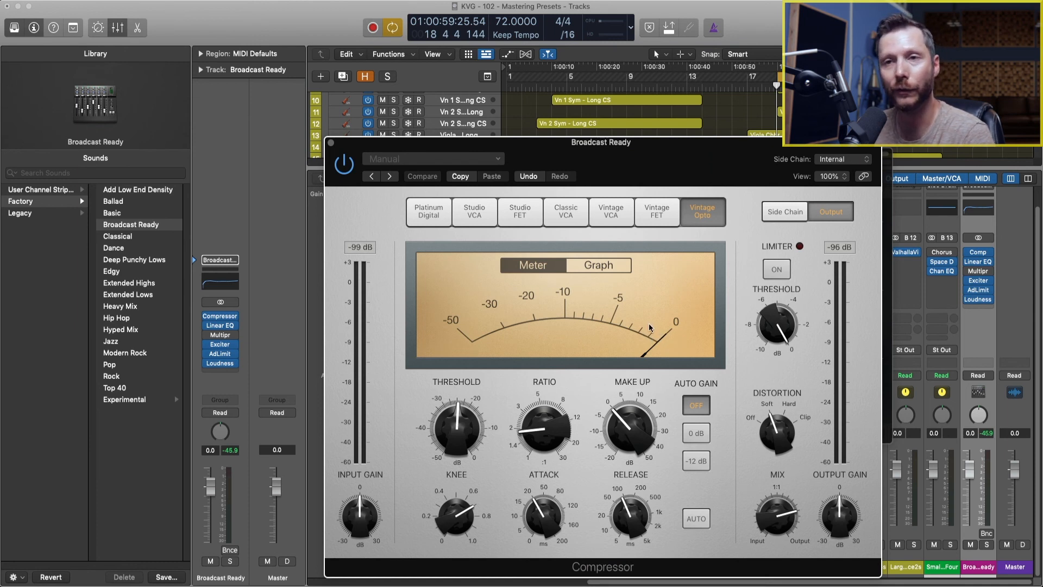
pyautogui.click(221, 327)
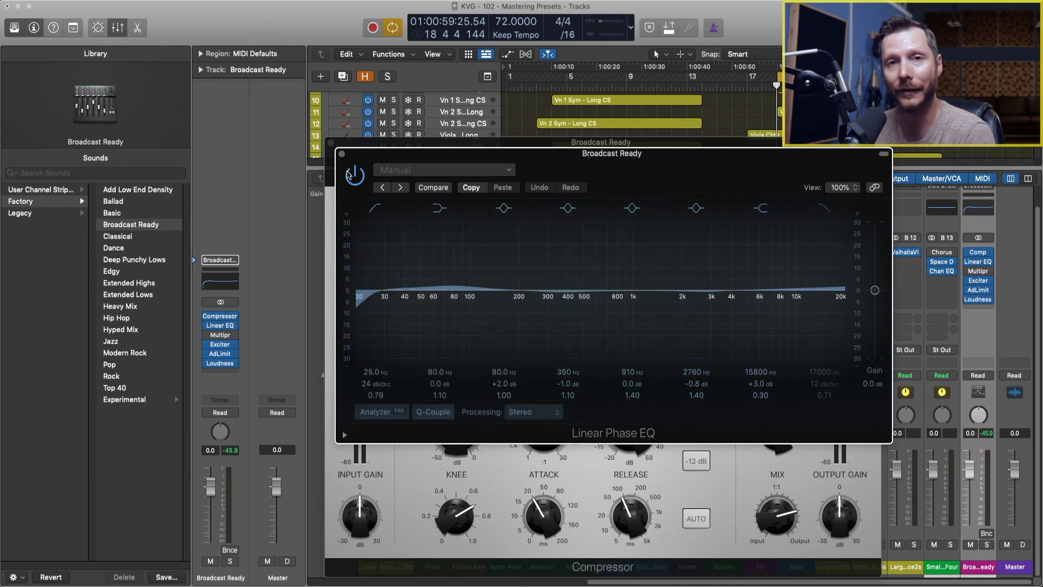
pyautogui.click(221, 356)
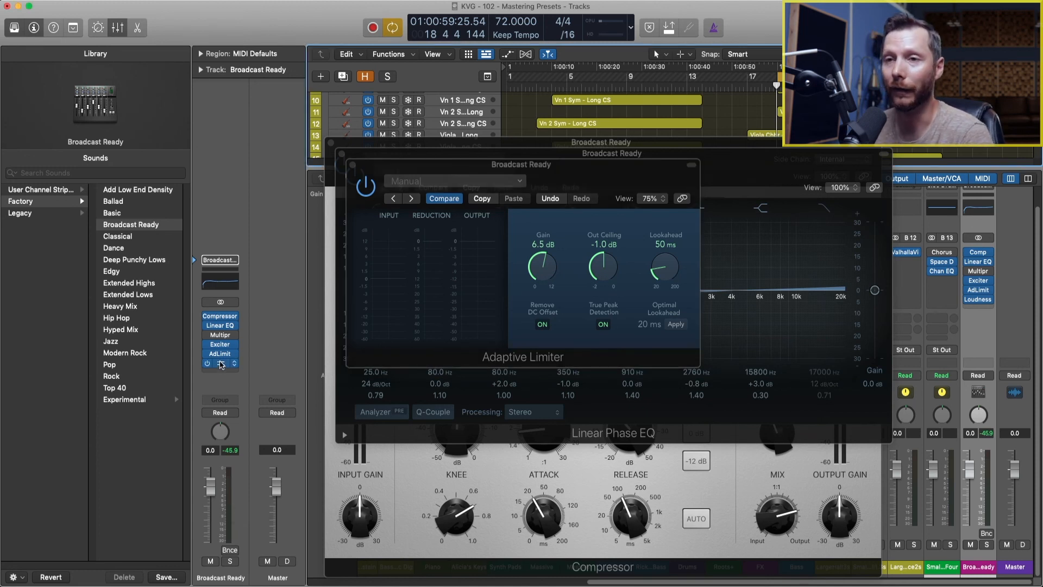
pyautogui.click(221, 365)
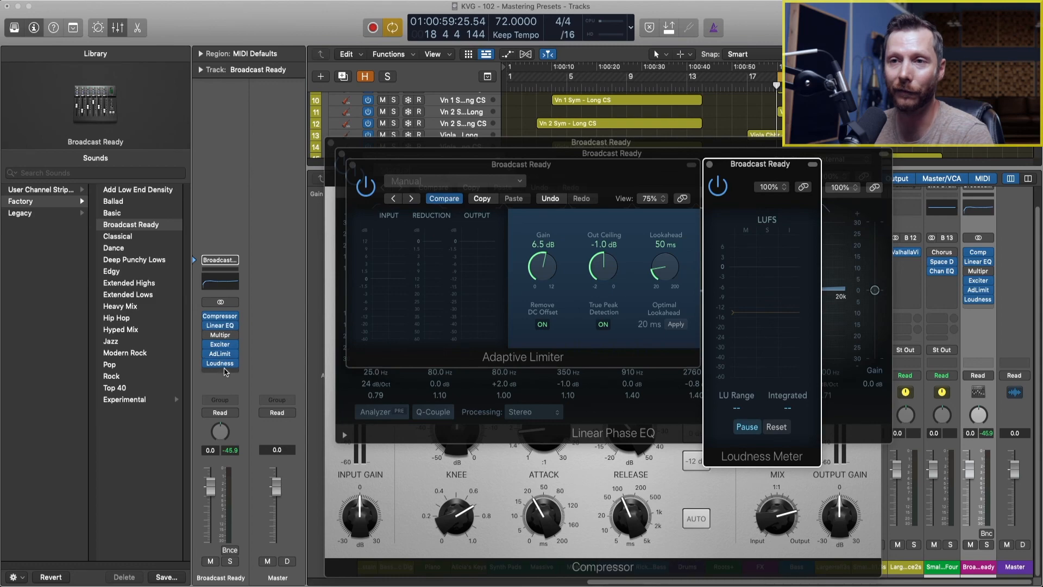